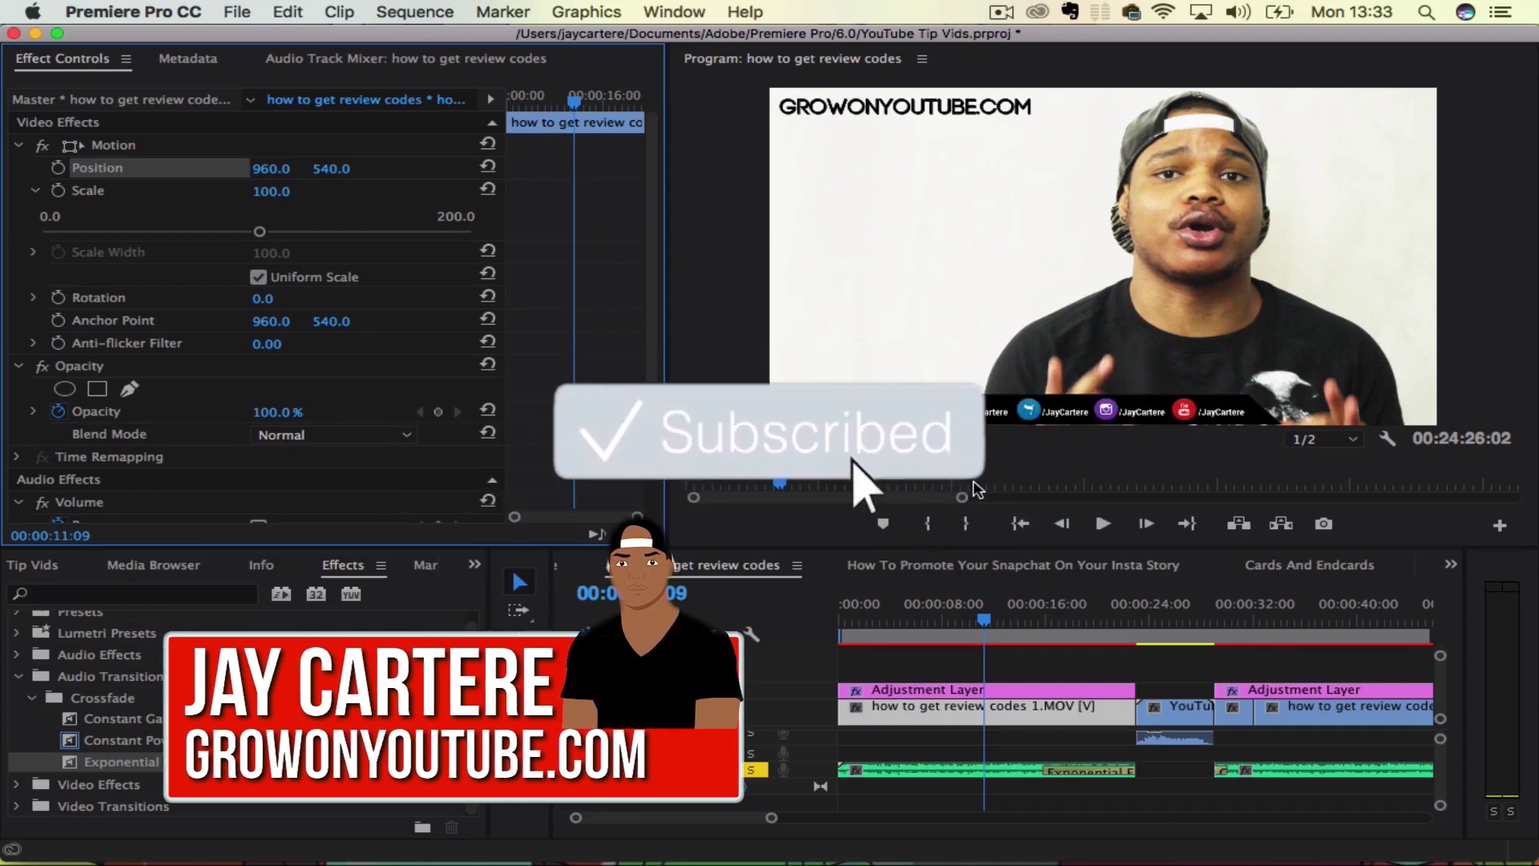
- Move the playhead to 00:00:10:23 and bring tracks V12 and V13 into view
{"action": "left_click", "coordinate": [909, 623]}
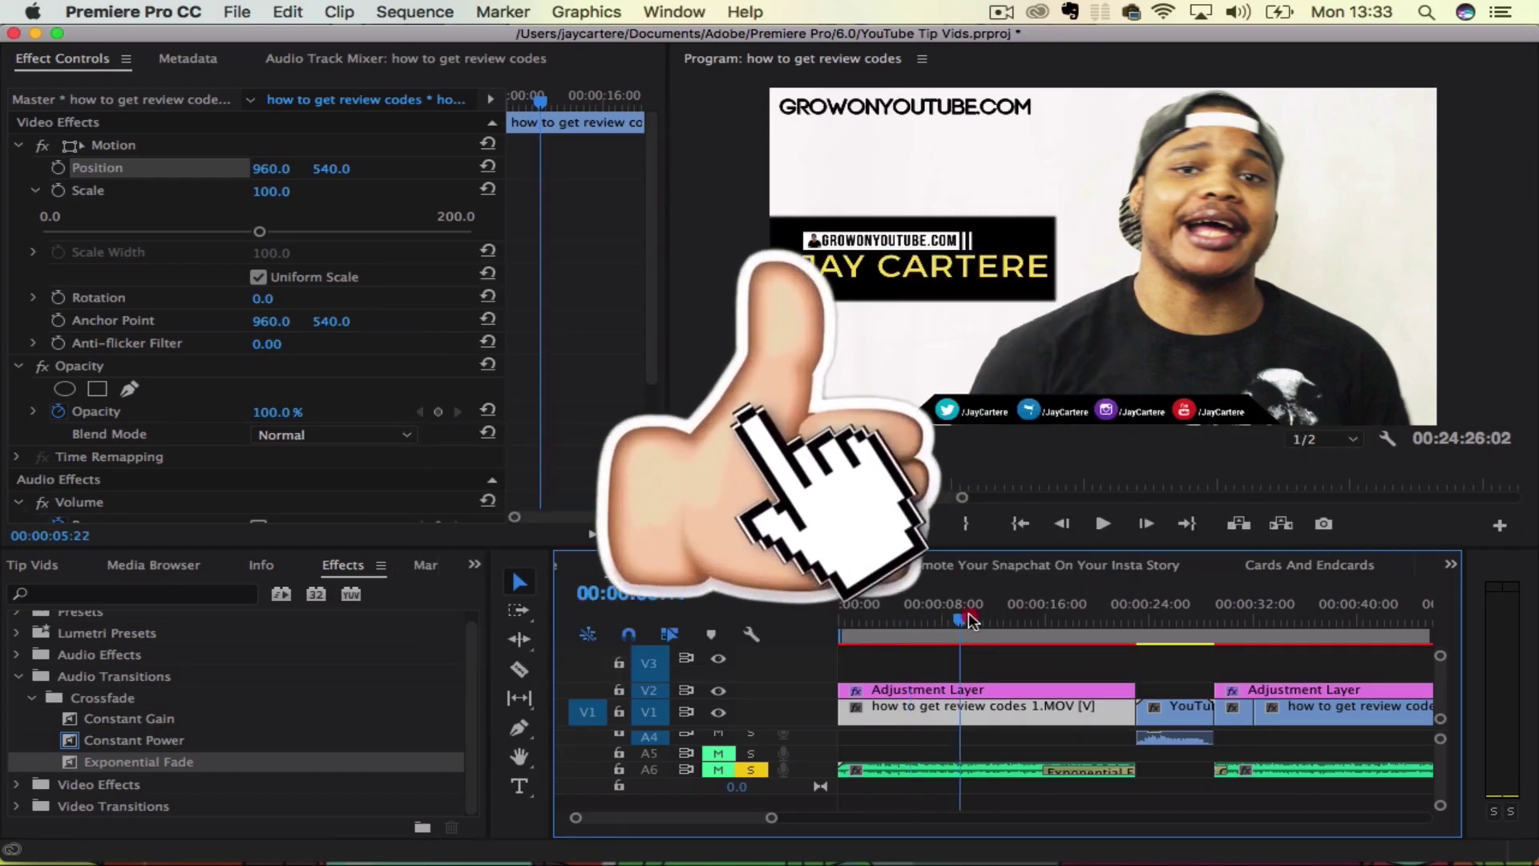
{"action": "left_click_drag", "start_coordinate": [909, 619], "coordinate": [978, 619]}
{"action": "scroll", "coordinate": [1107, 656], "scroll_direction": "up", "scroll_amount": 3}
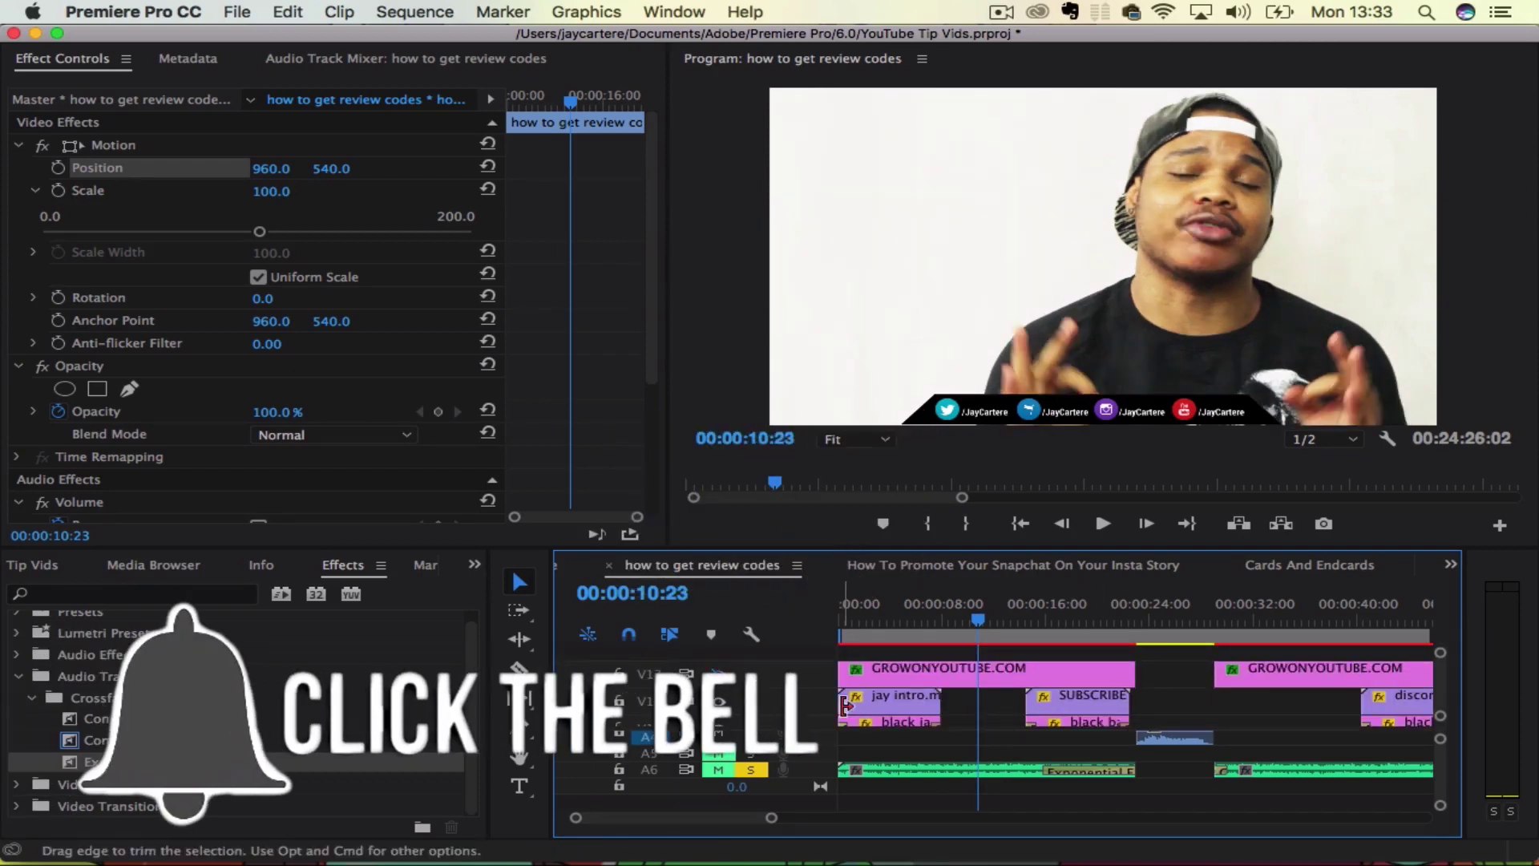
{"action": "left_click", "coordinate": [719, 677]}
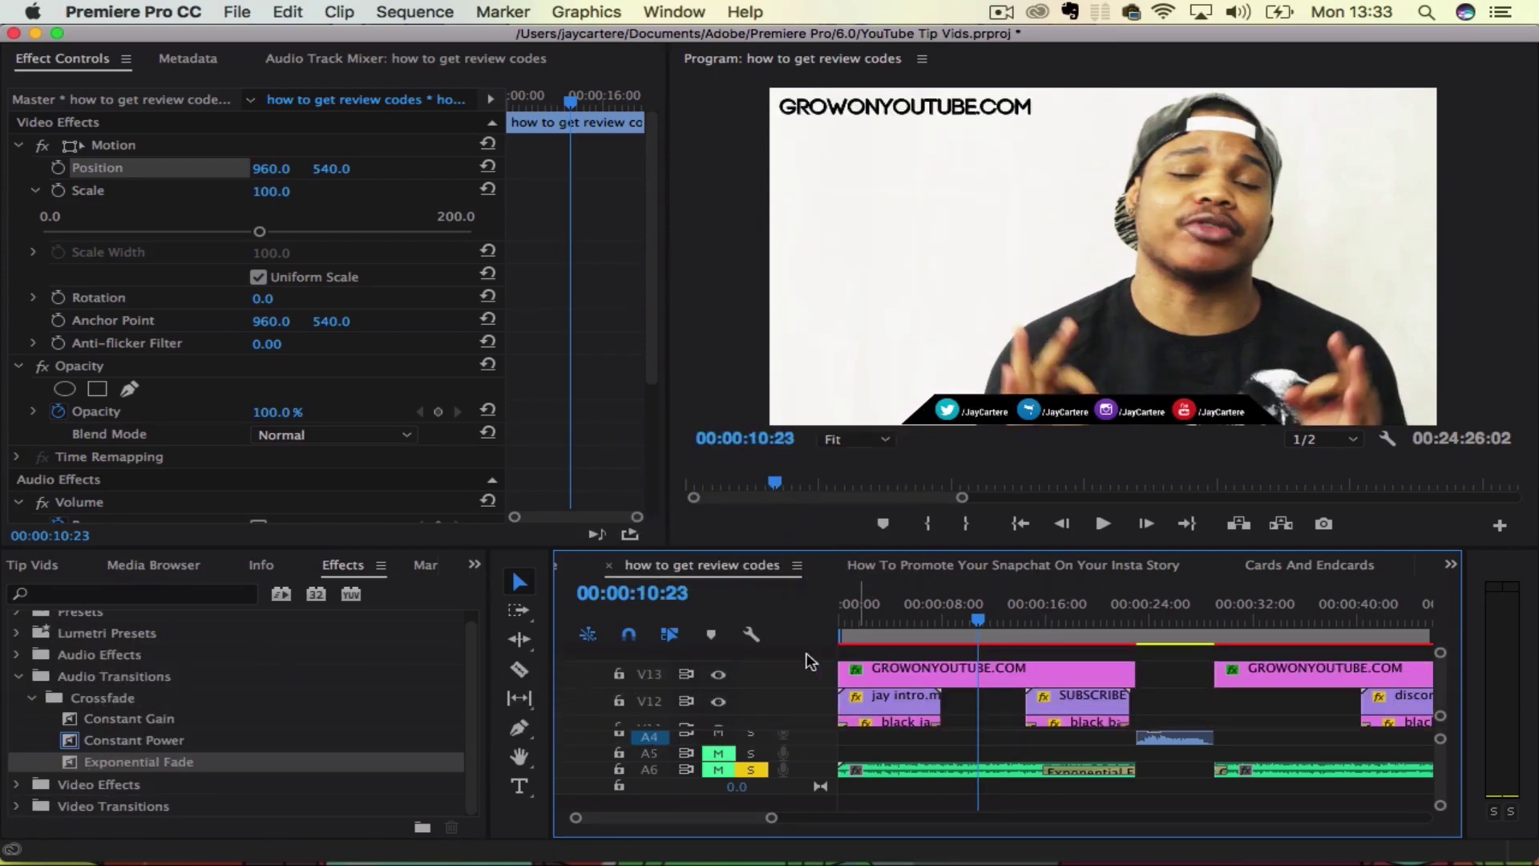
- Turn off V13's track output to hide the GROWONYOUTUBE.COM watermark
{"action": "left_click", "coordinate": [715, 676]}
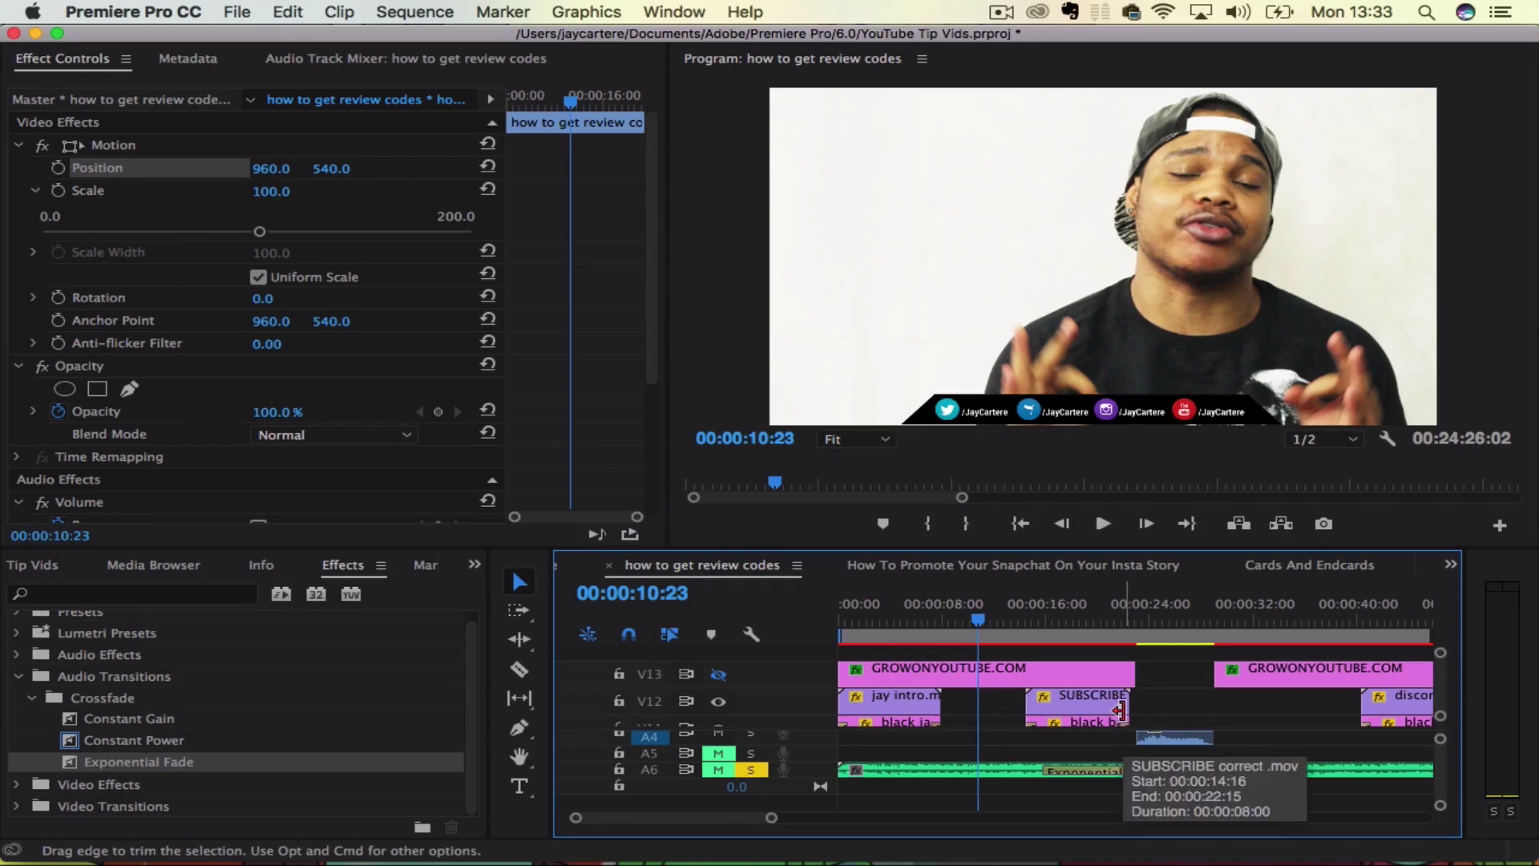
- Use the Type Tool to add a 'TuTorial' text graphic in the frame's upper-left
{"action": "left_click", "coordinate": [518, 789]}
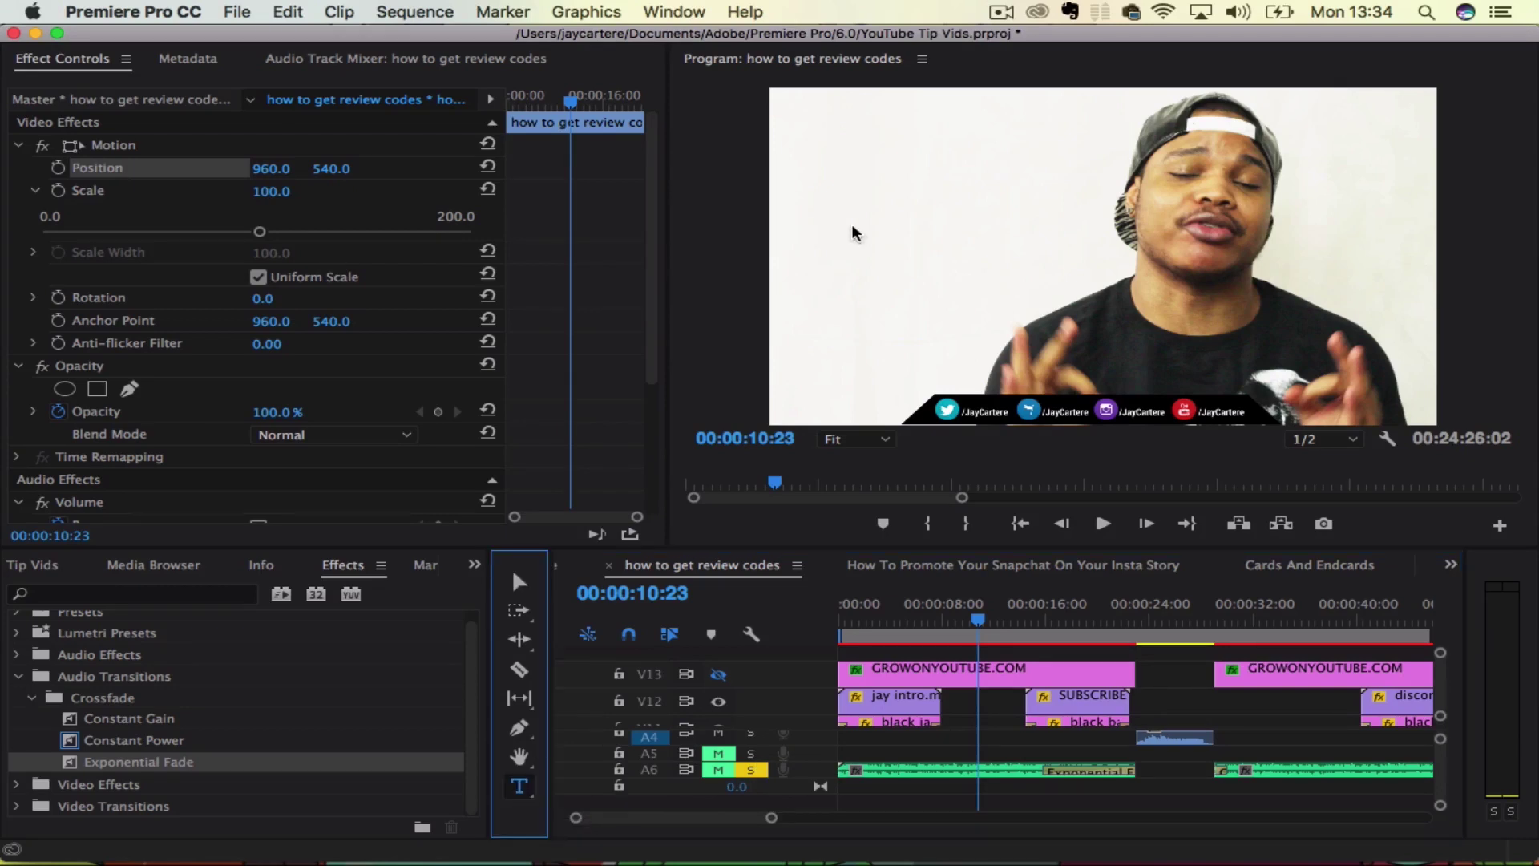
{"action": "left_click", "coordinate": [818, 161]}
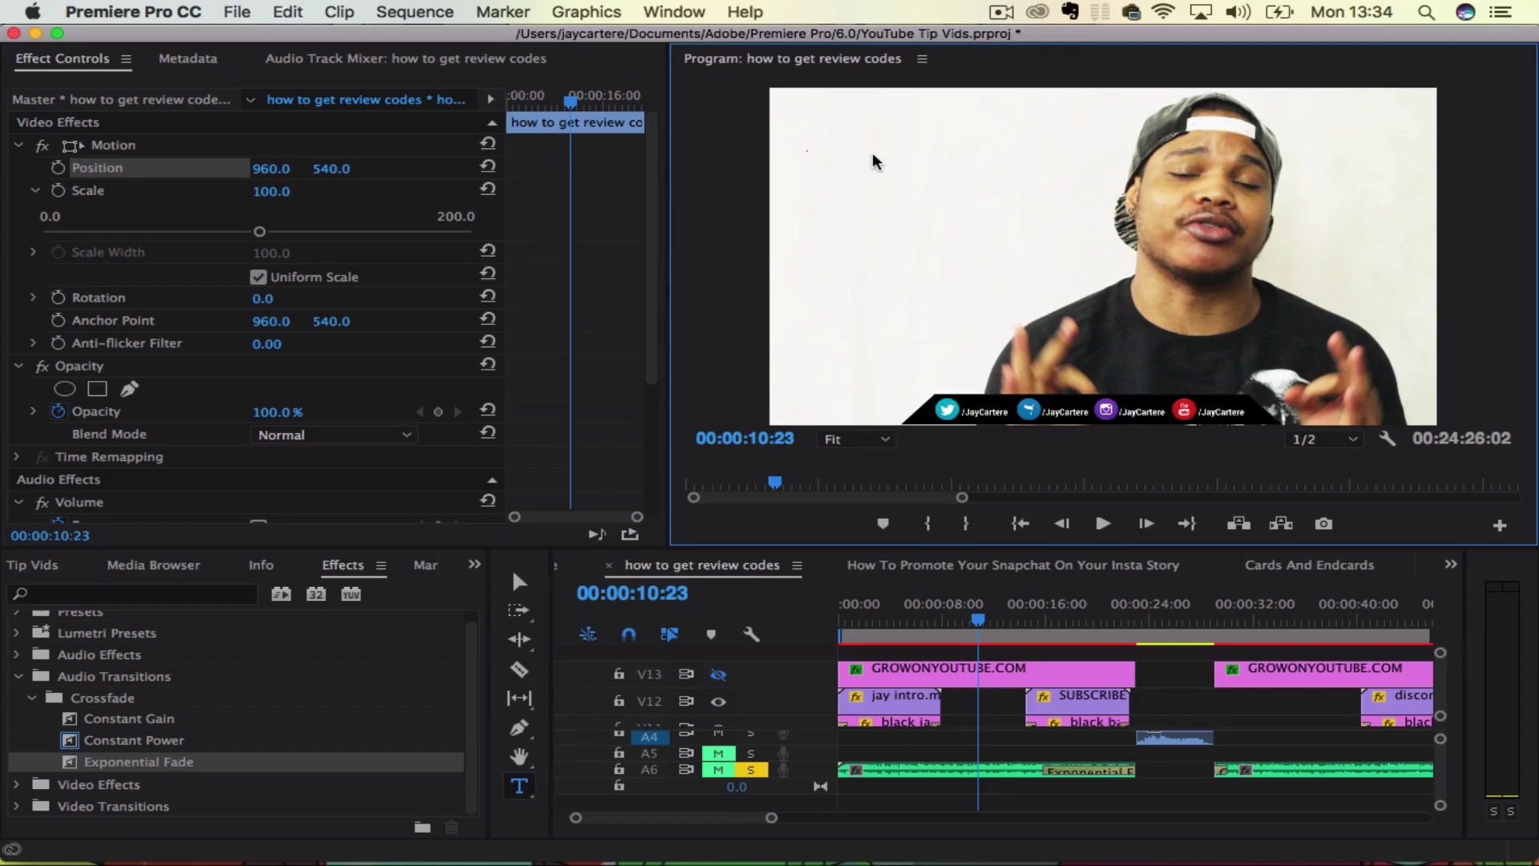
{"action": "left_click", "coordinate": [883, 94]}
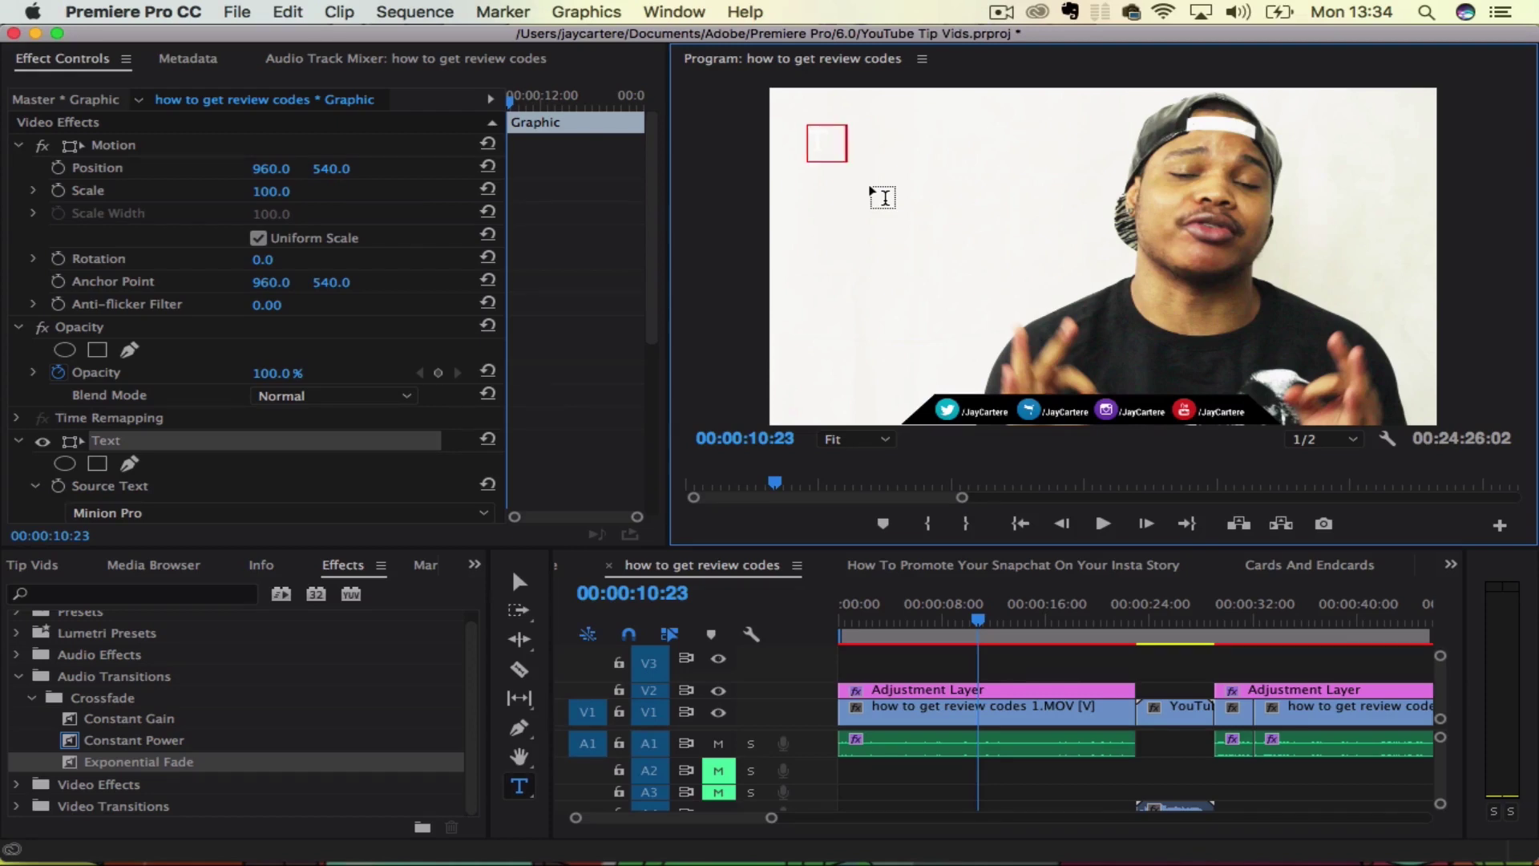
{"action": "type", "text": "ew"}
{"action": "type", "text": "orial"}
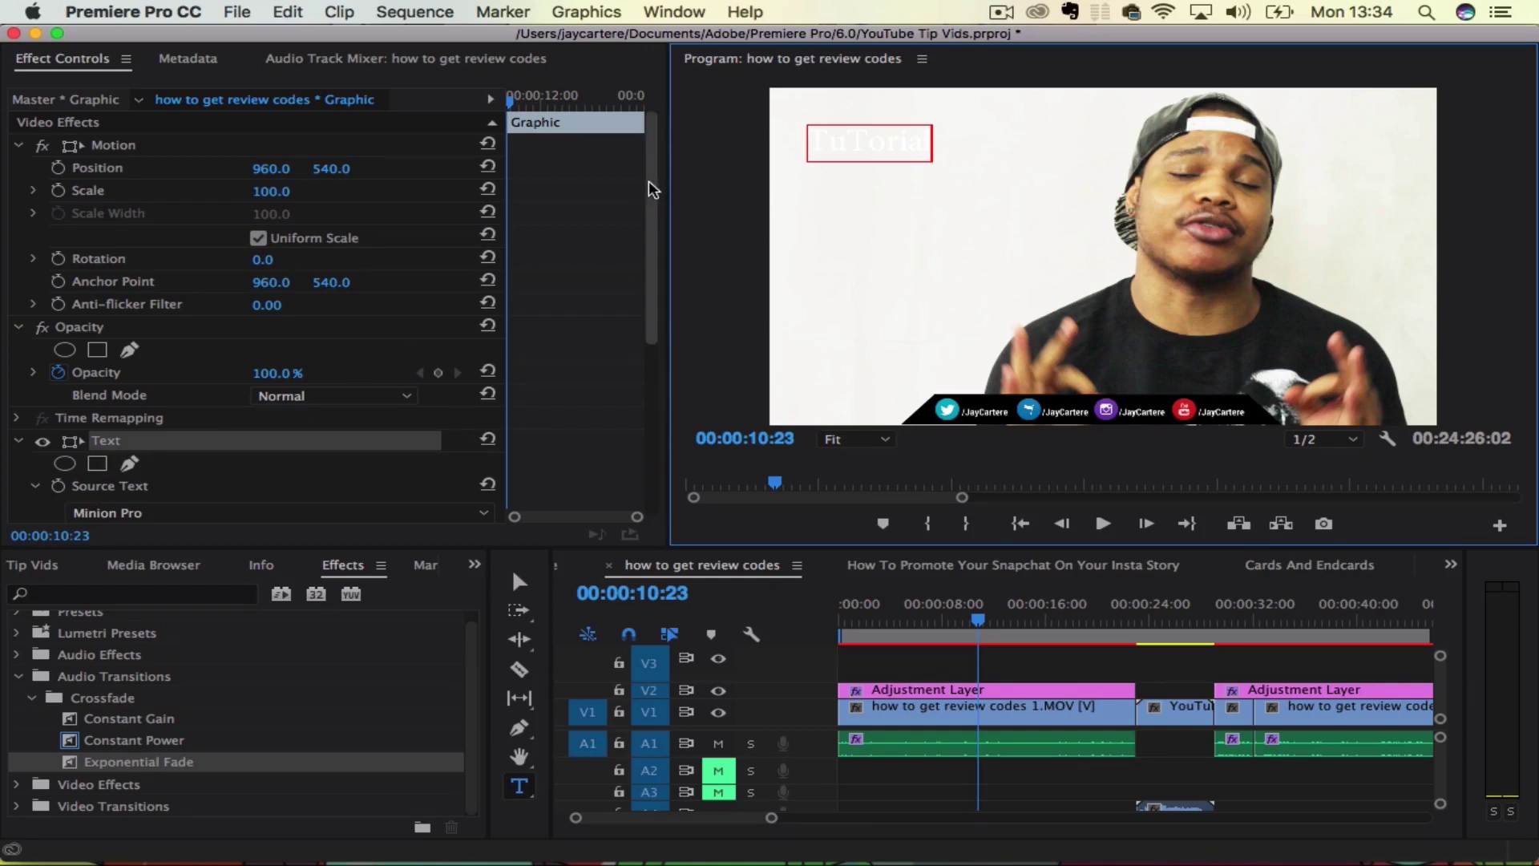
{"action": "left_click_drag", "start_coordinate": [653, 189], "coordinate": [649, 431]}
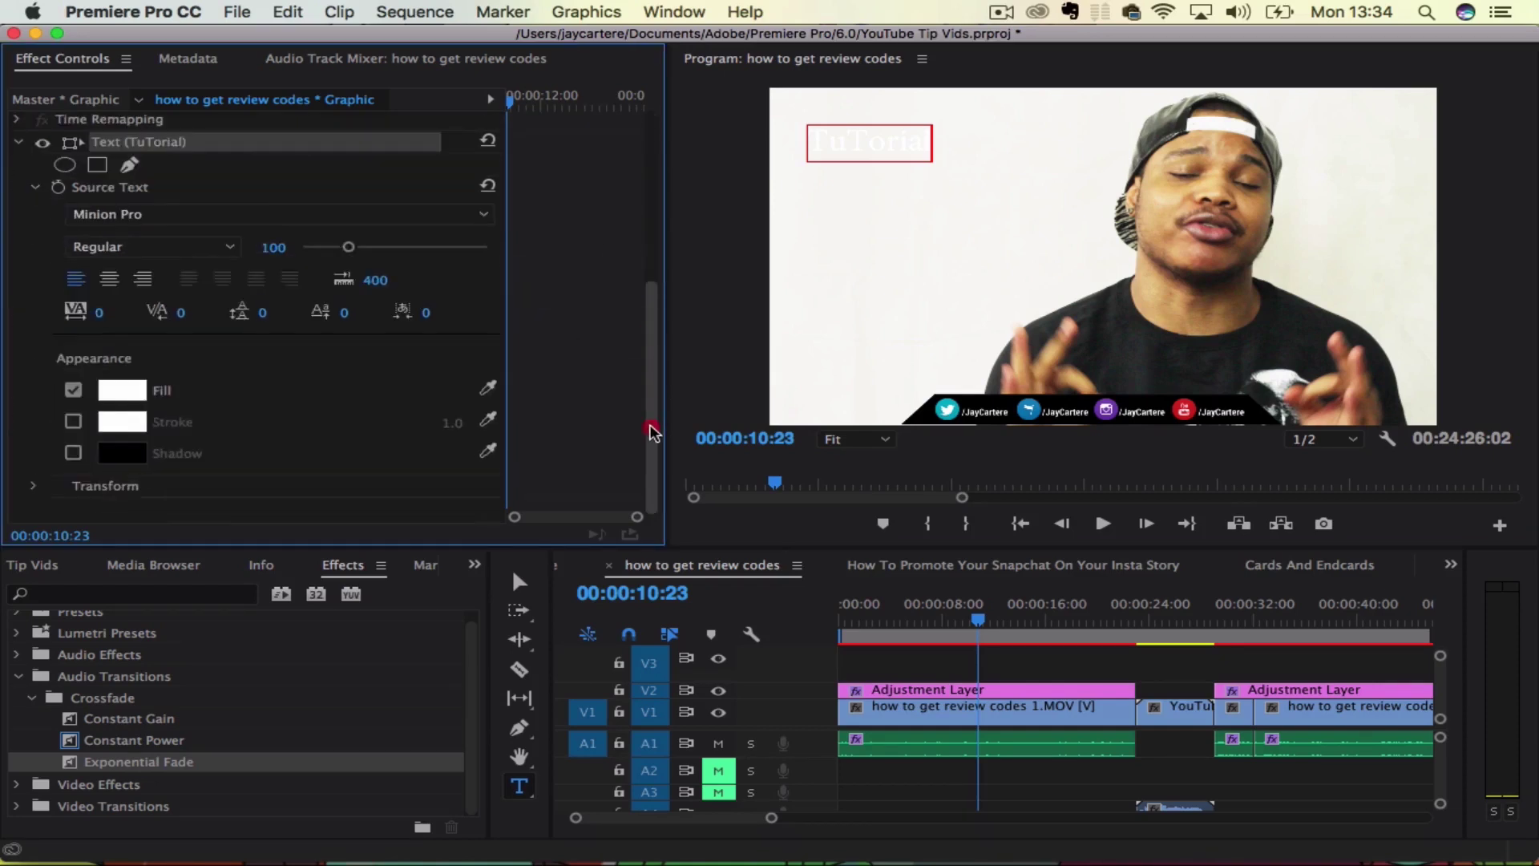
- Set the title text's fill colour to black in the Color Picker
{"action": "left_click", "coordinate": [111, 397]}
{"action": "left_click_drag", "start_coordinate": [593, 248], "coordinate": [472, 206]}
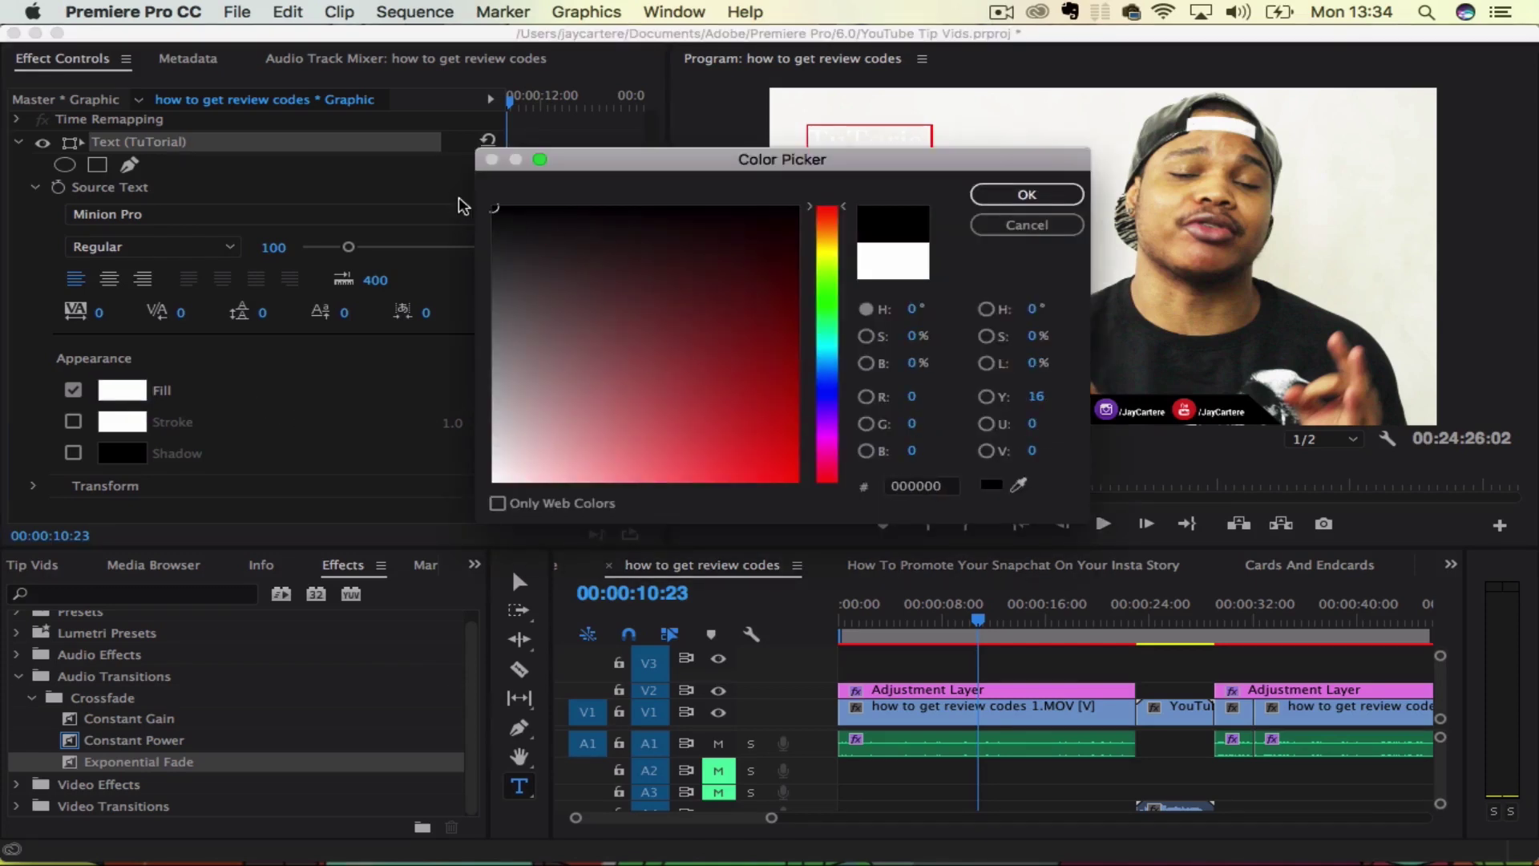
{"action": "left_click", "coordinate": [1066, 190]}
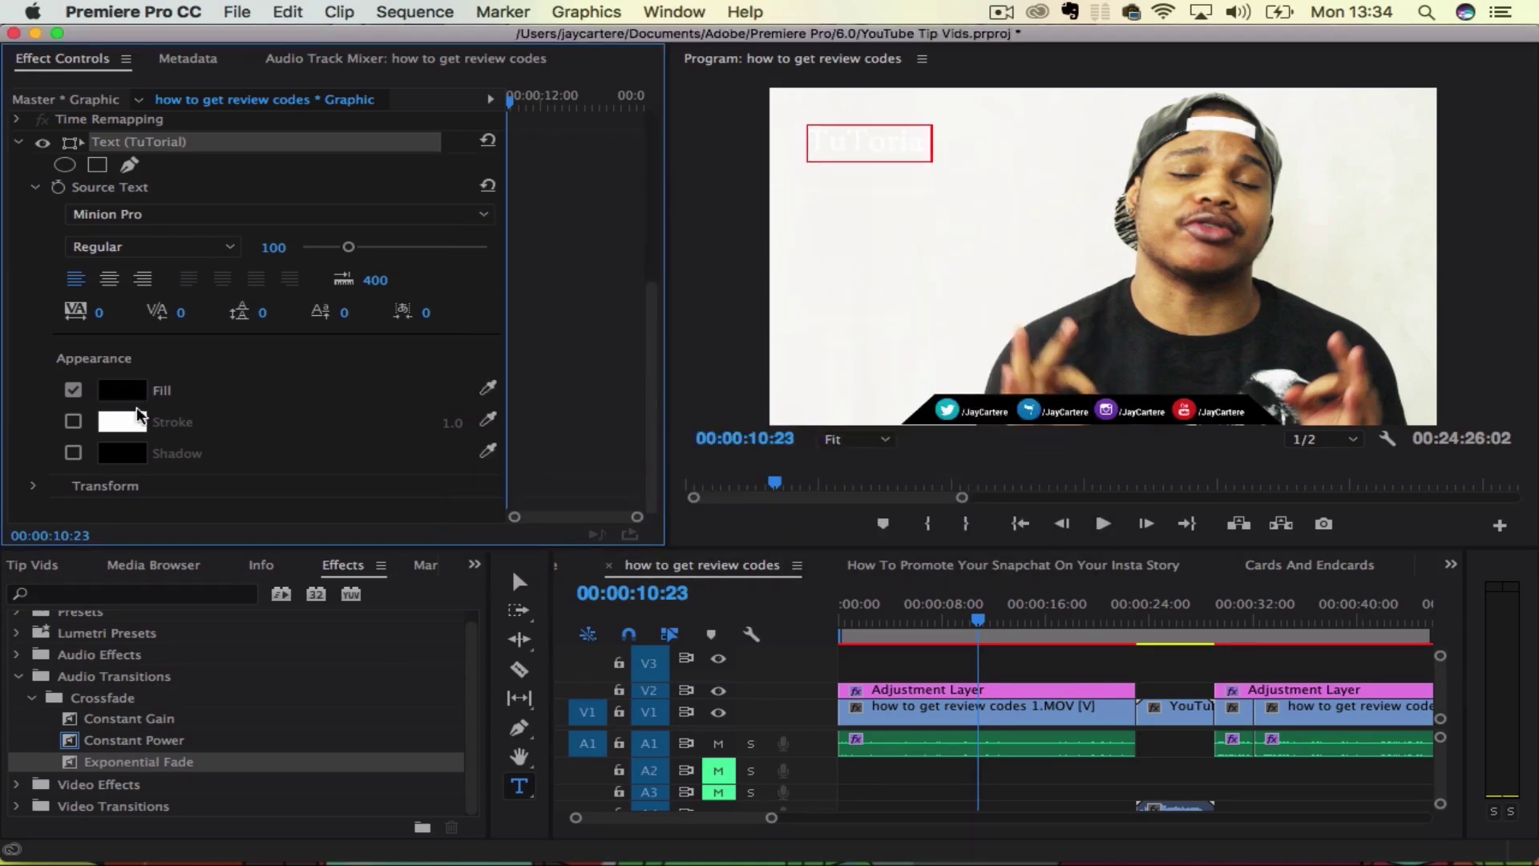
{"action": "left_click", "coordinate": [825, 138]}
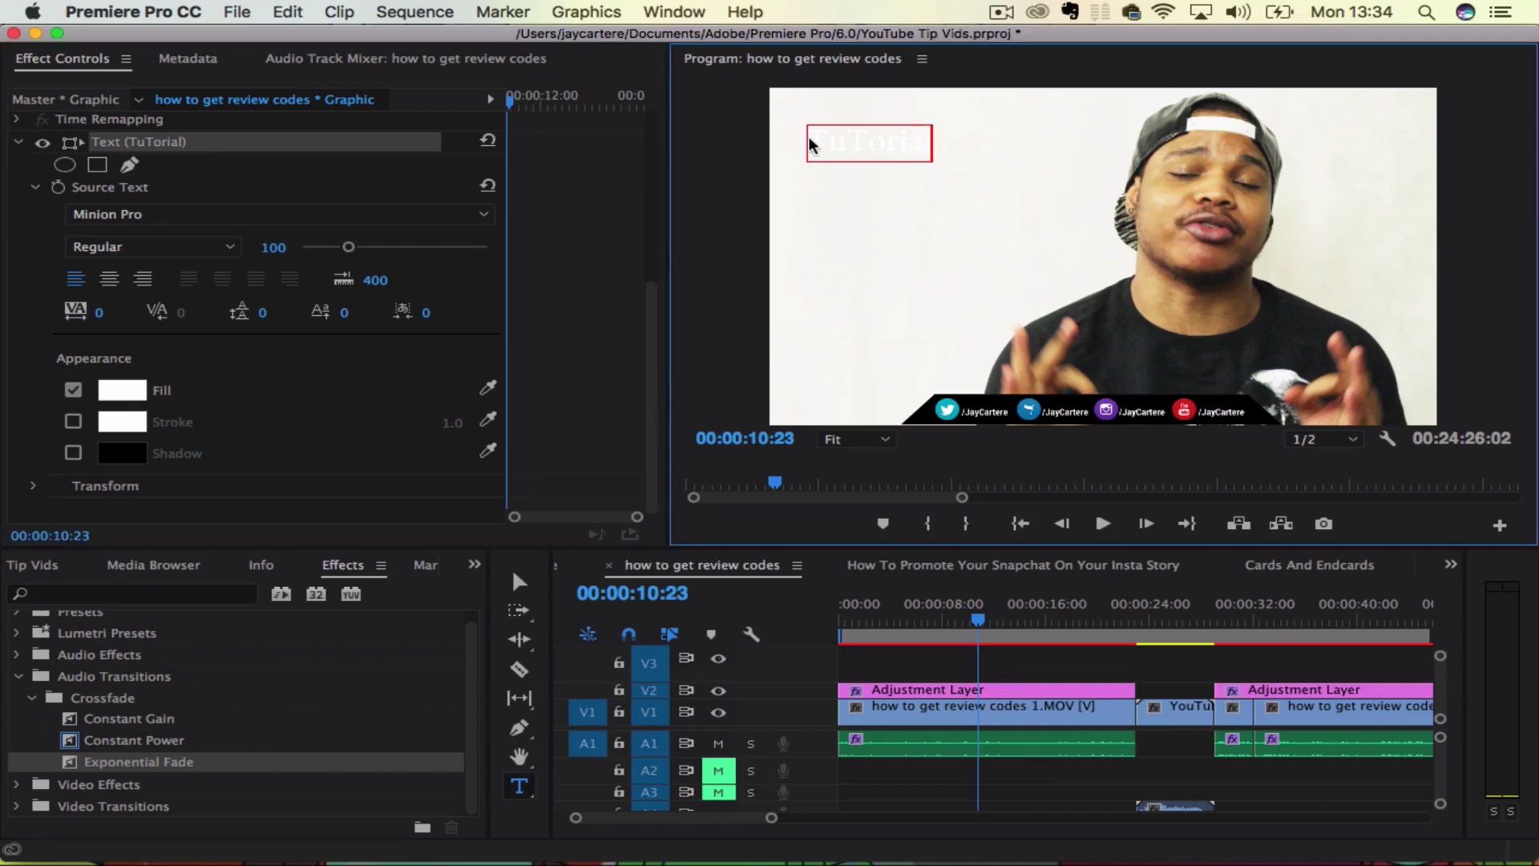
{"action": "double_click", "coordinate": [878, 143]}
{"action": "left_click", "coordinate": [125, 397]}
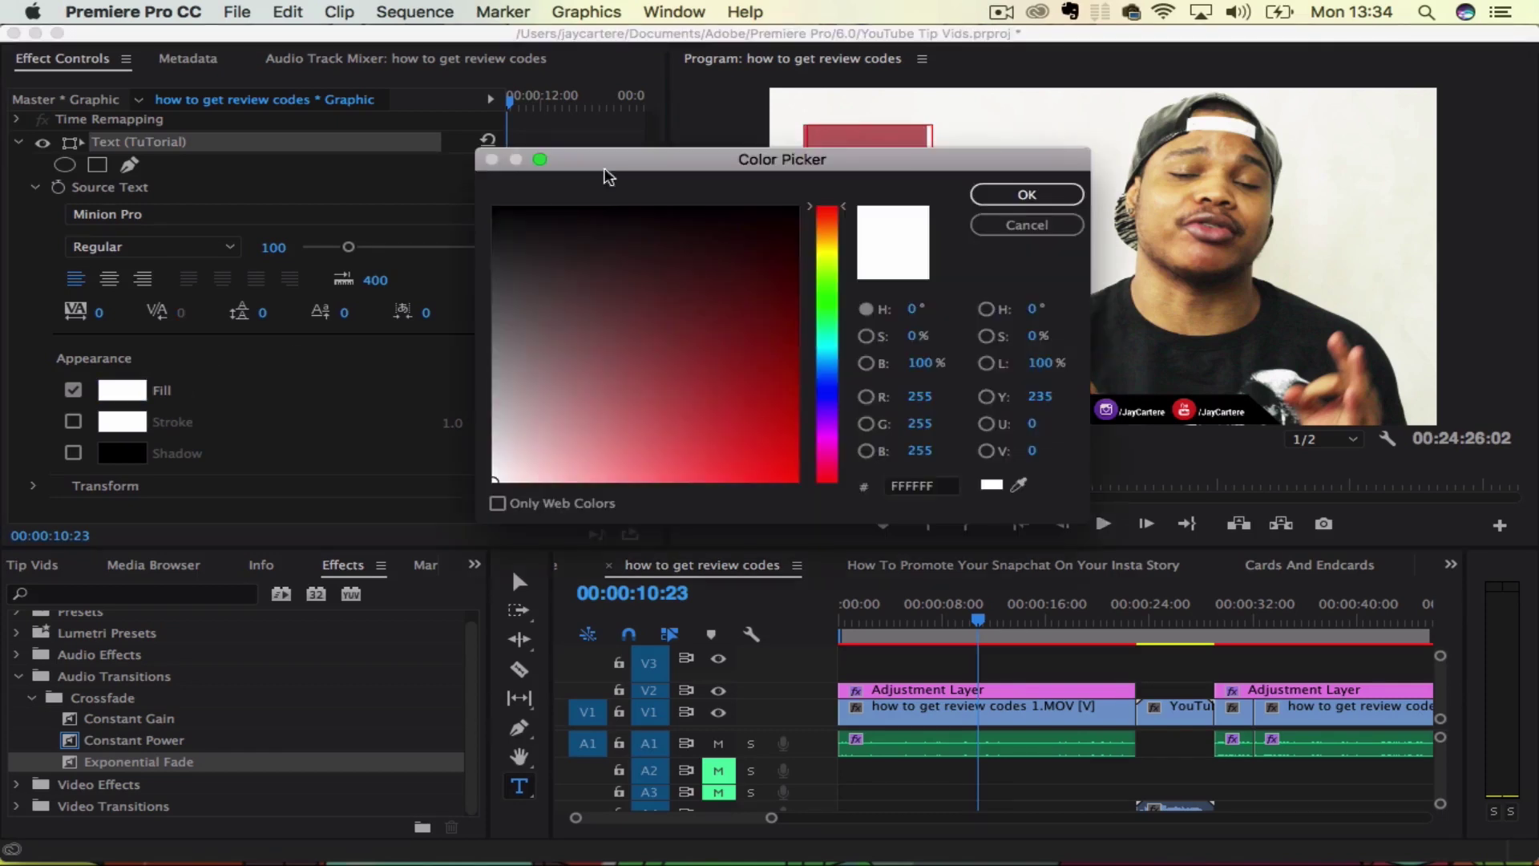
{"action": "left_click_drag", "start_coordinate": [556, 243], "coordinate": [500, 207]}
{"action": "left_click", "coordinate": [1064, 196]}
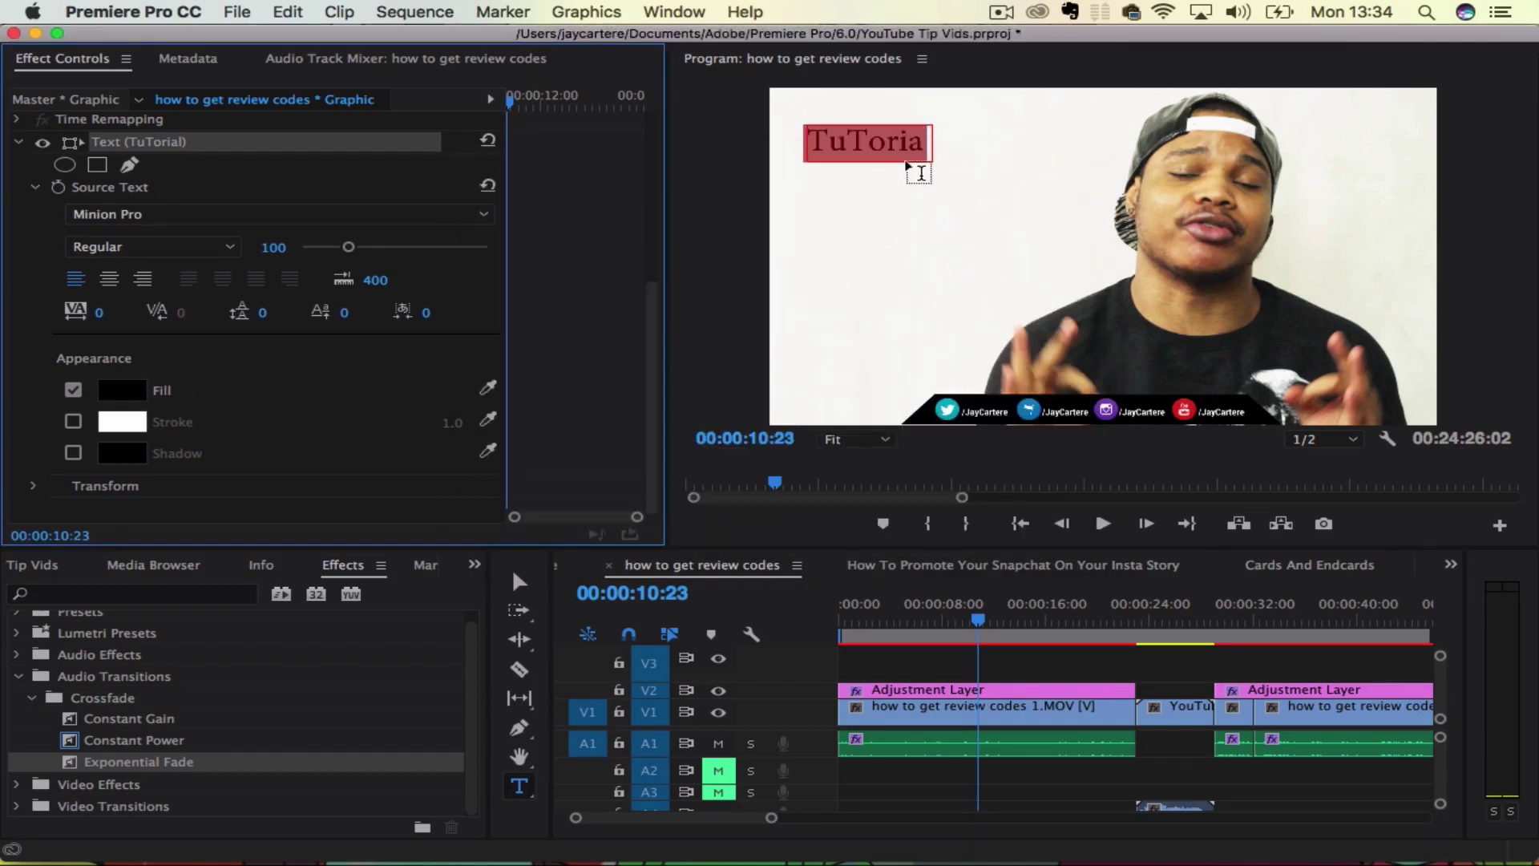
- Delete the wrong letters at the end, then reapply black fill to all the text
{"action": "left_click", "coordinate": [904, 145]}
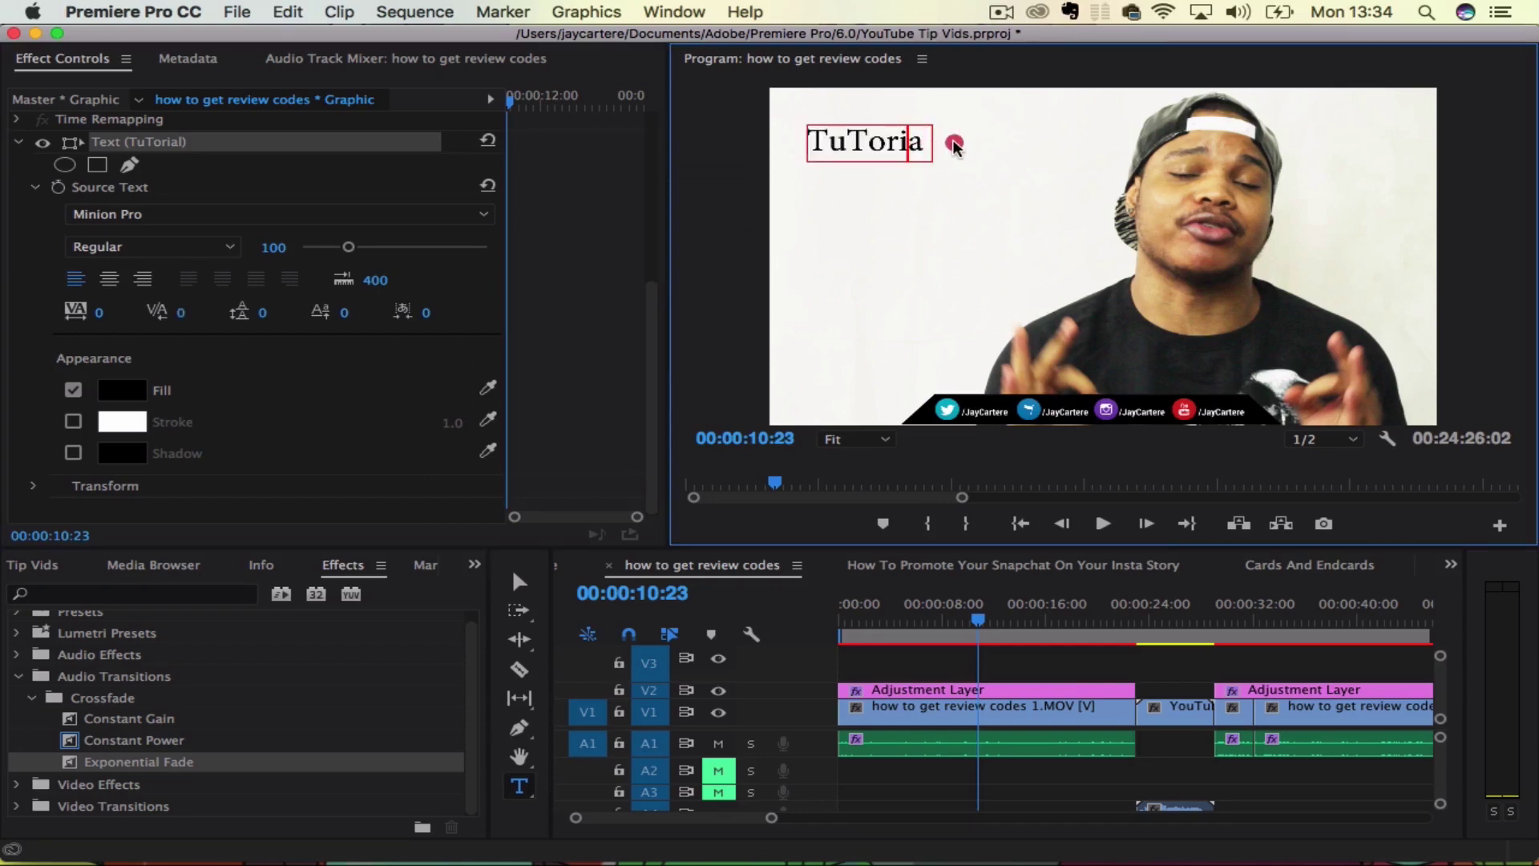
{"action": "left_click_drag", "start_coordinate": [950, 146], "coordinate": [927, 140]}
{"action": "key", "text": "BackSpace"}
{"action": "key", "text": "BackSpace"}
{"action": "key", "text": "super+a"}
{"action": "left_click", "coordinate": [118, 397]}
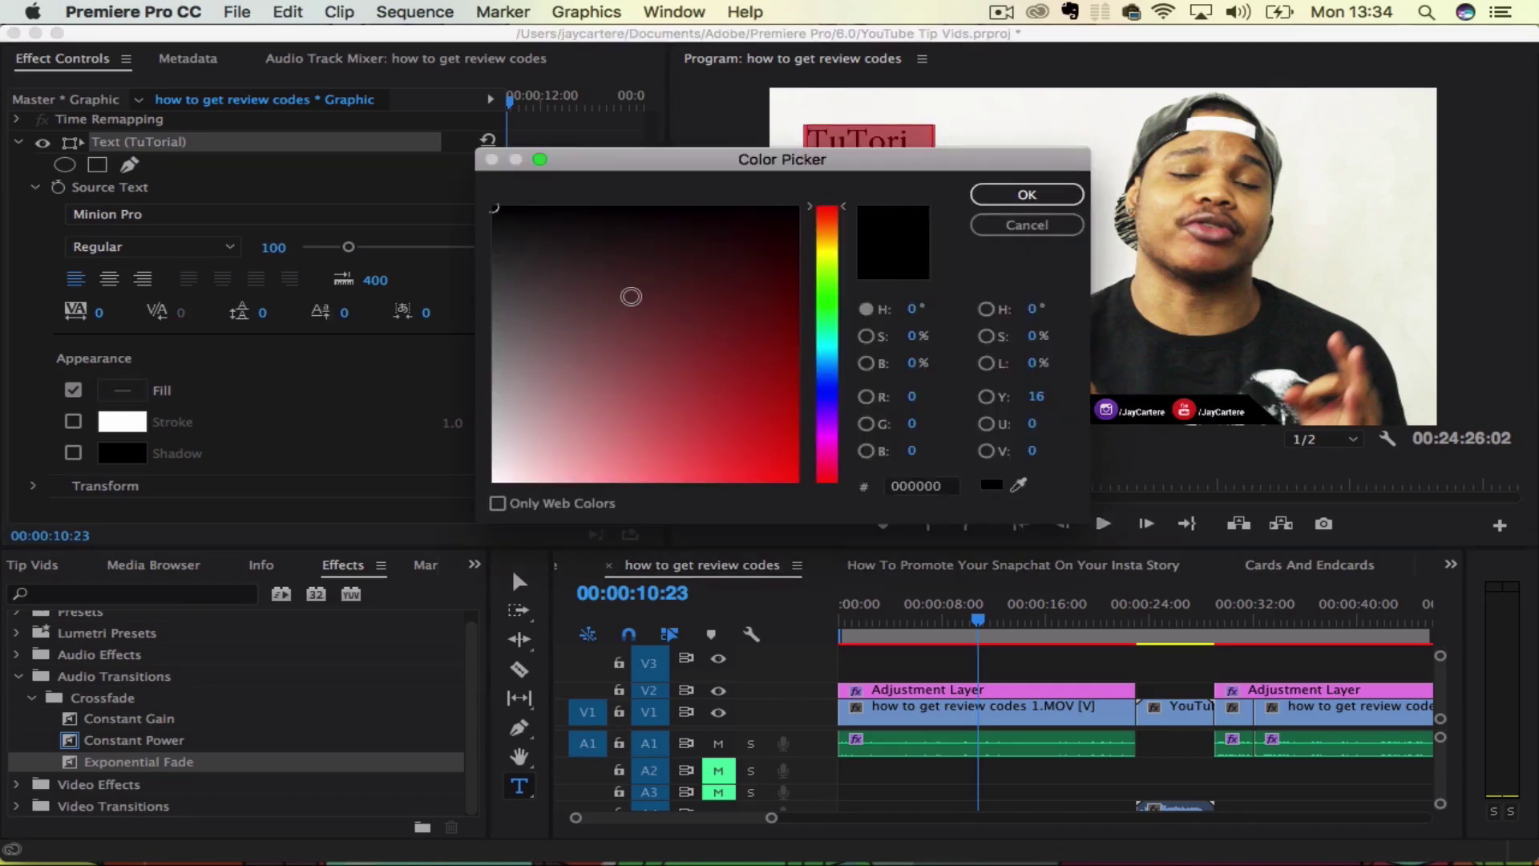
{"action": "left_click", "coordinate": [1026, 195]}
{"action": "type", "text": "al"}
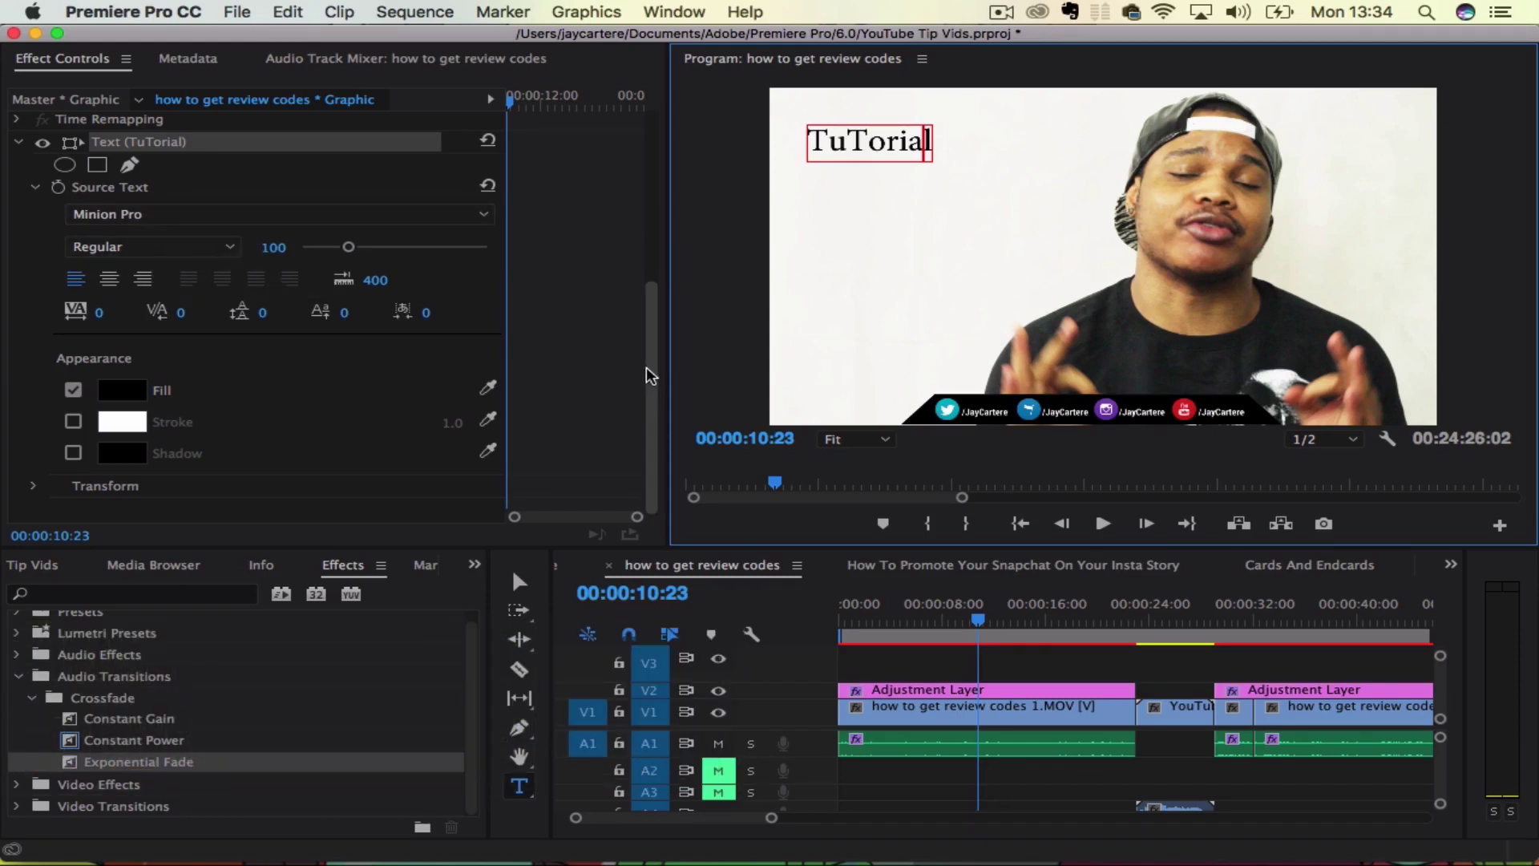
{"action": "mouse_move", "coordinate": [646, 375]}
{"action": "left_mouse_down"}
{"action": "mouse_move", "coordinate": [648, 403]}
{"action": "mouse_move", "coordinate": [649, 281]}
{"action": "mouse_move", "coordinate": [646, 413]}
{"action": "left_mouse_up"}
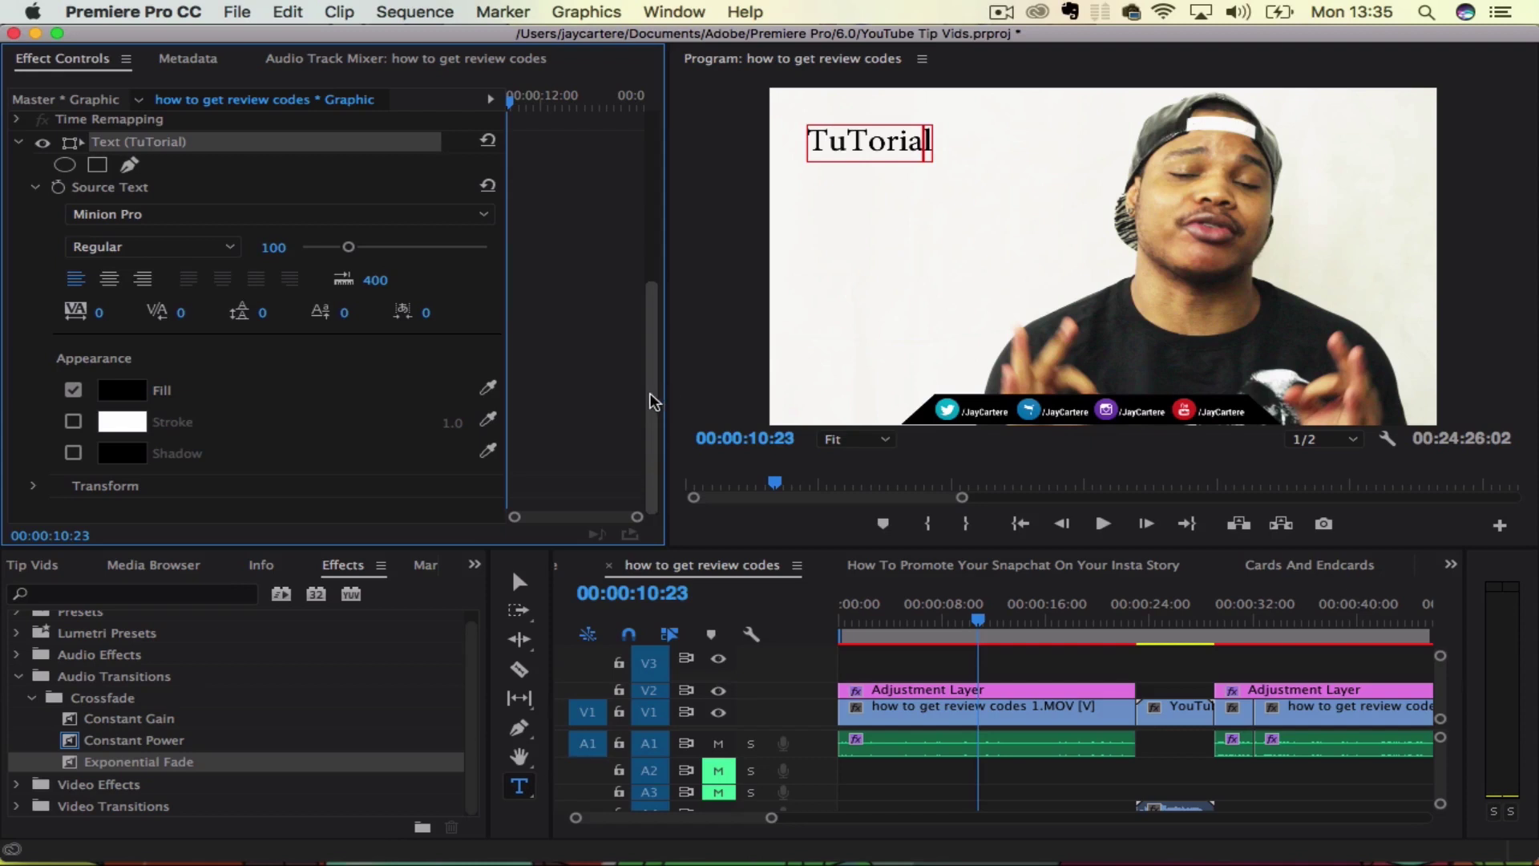
{"action": "left_click_drag", "start_coordinate": [650, 399], "coordinate": [651, 415]}
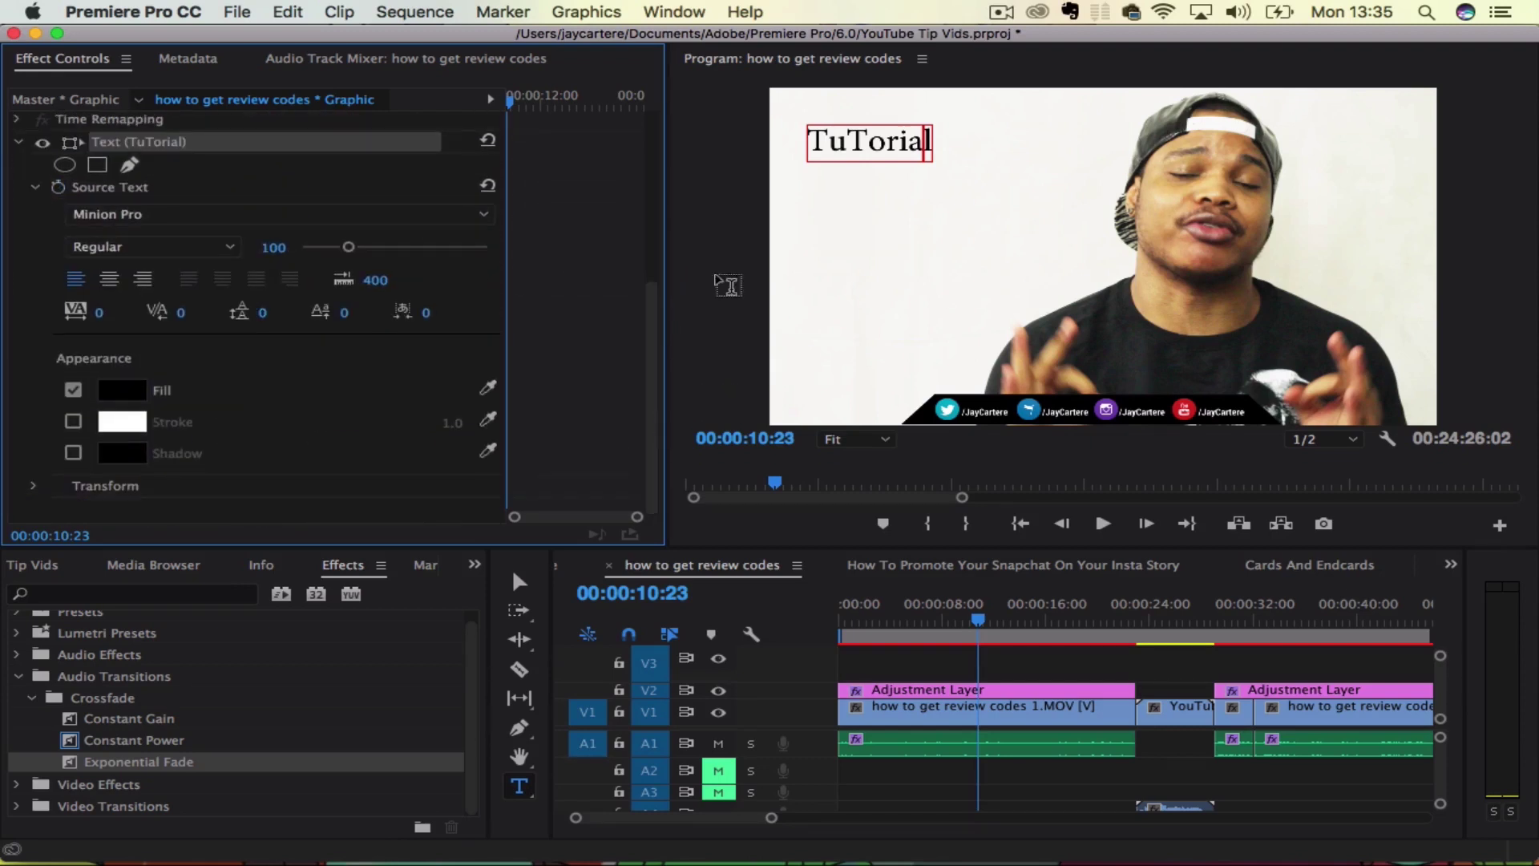
- Exit text editing on the black TuTorial title by deselecting it in the timeline
{"action": "left_click", "coordinate": [894, 133]}
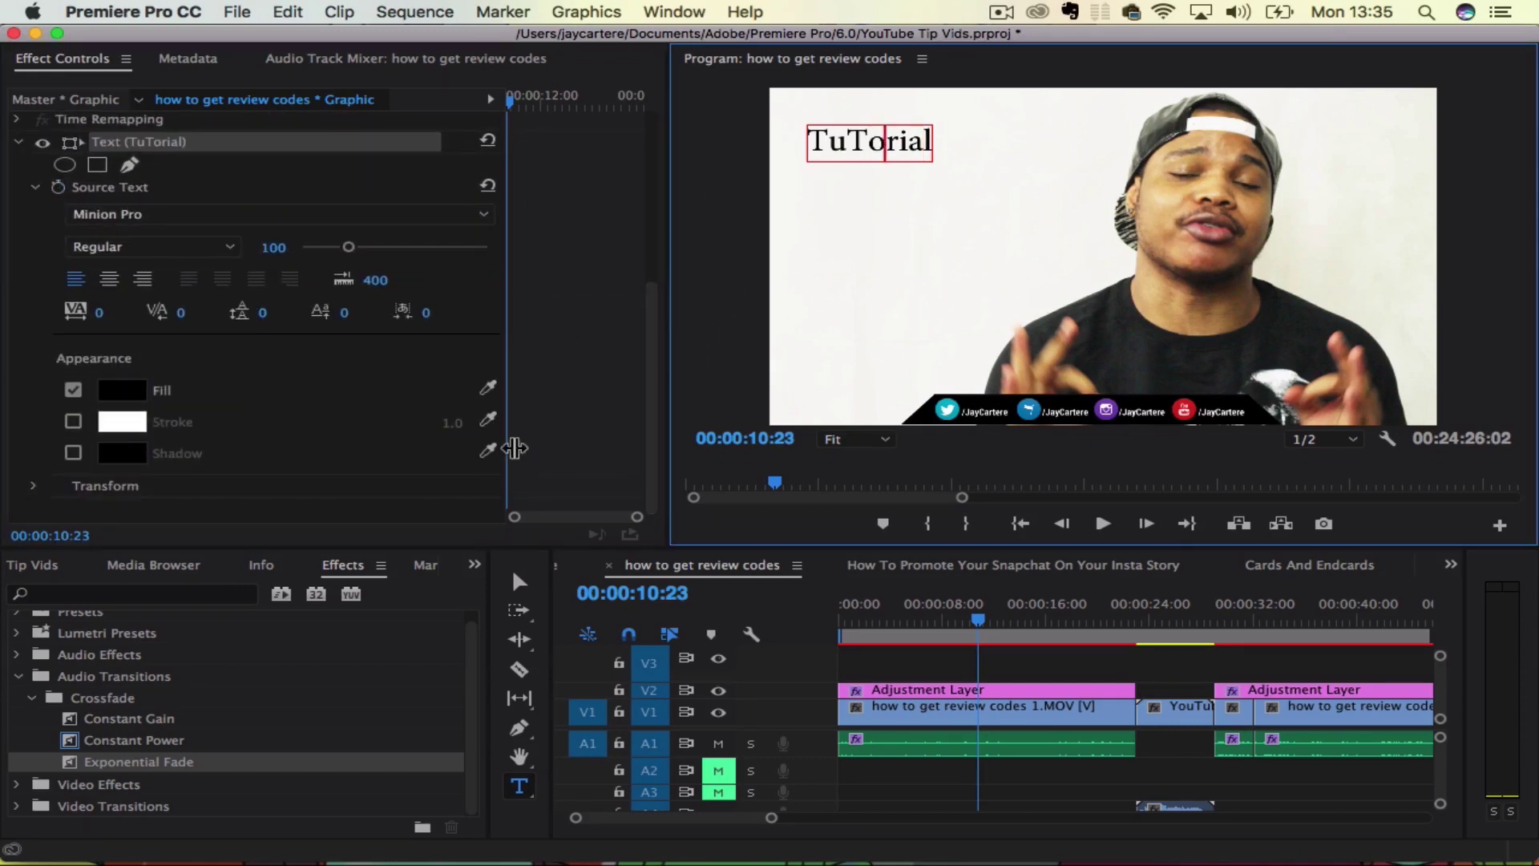
{"action": "left_click", "coordinate": [914, 674]}
{"action": "scroll", "coordinate": [958, 661], "scroll_direction": "up", "scroll_amount": 5}
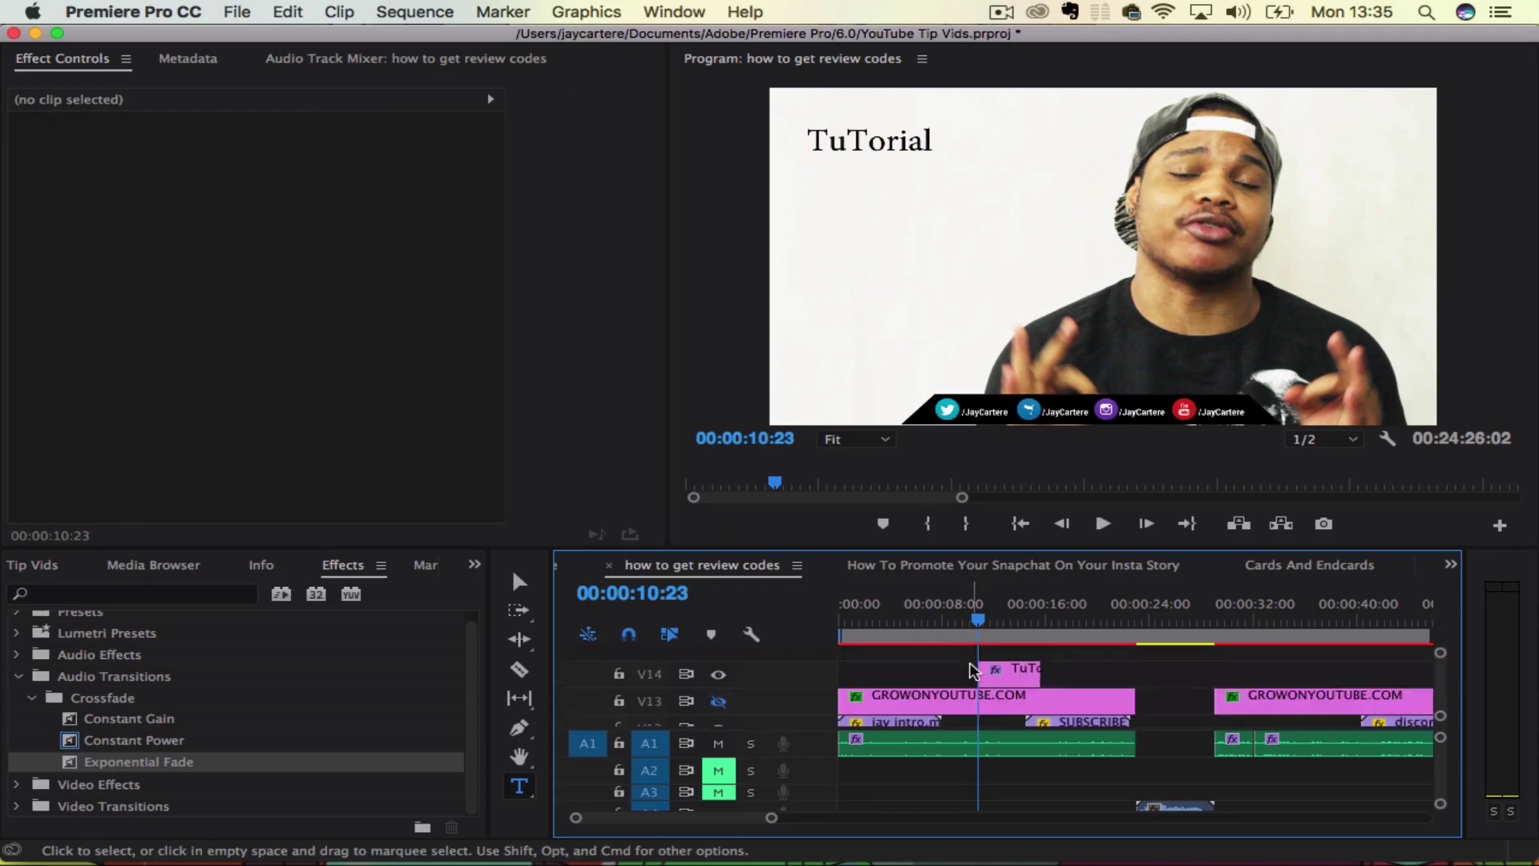
- Hide the TuTorial clip's V14 track output and move the playhead to 00:00:10:00
{"action": "left_click", "coordinate": [1014, 676]}
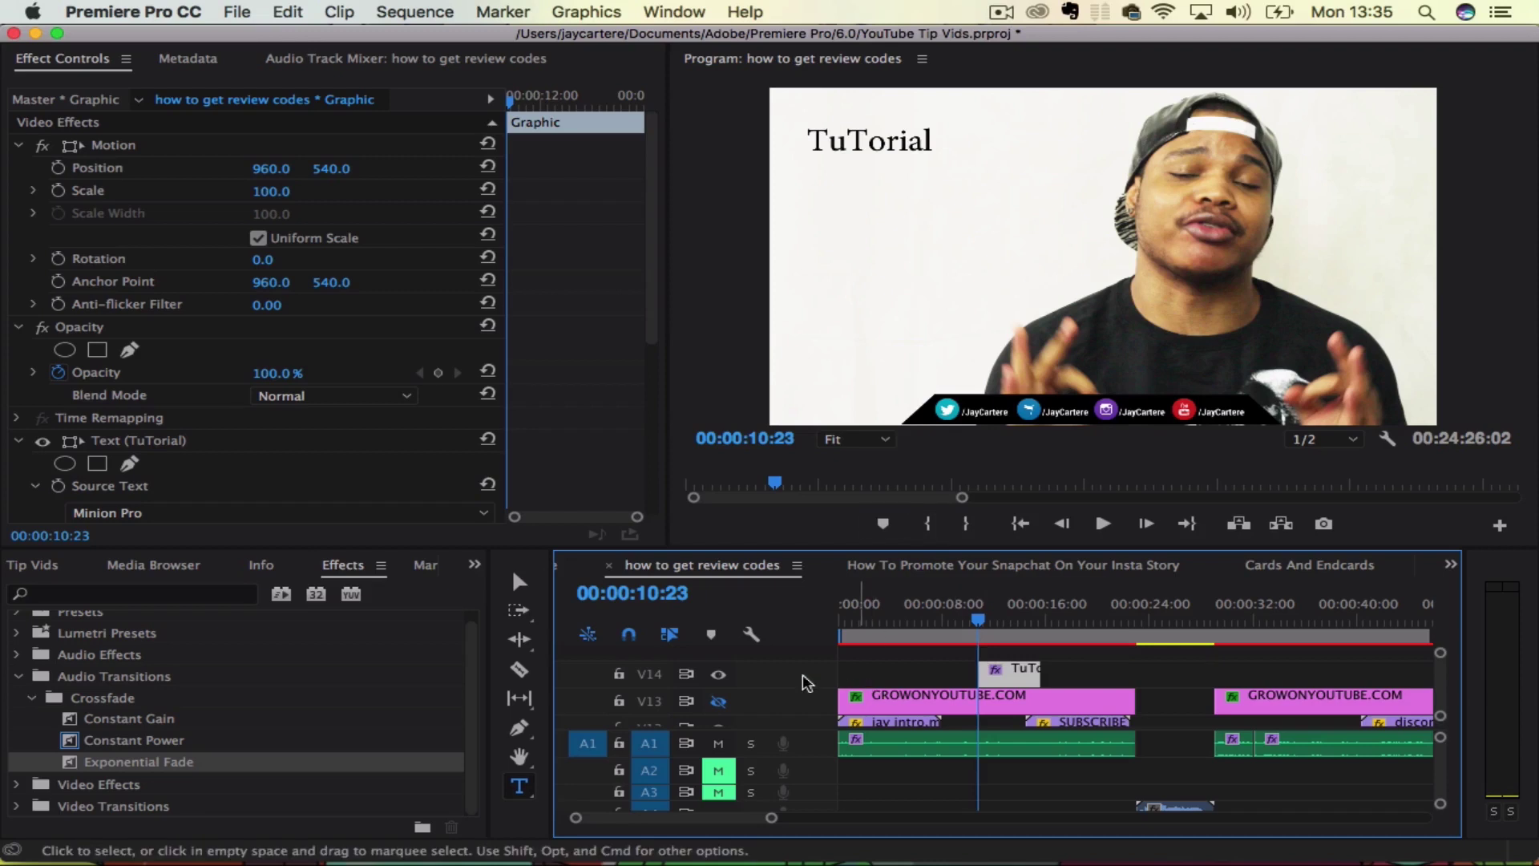
{"action": "left_click", "coordinate": [718, 675]}
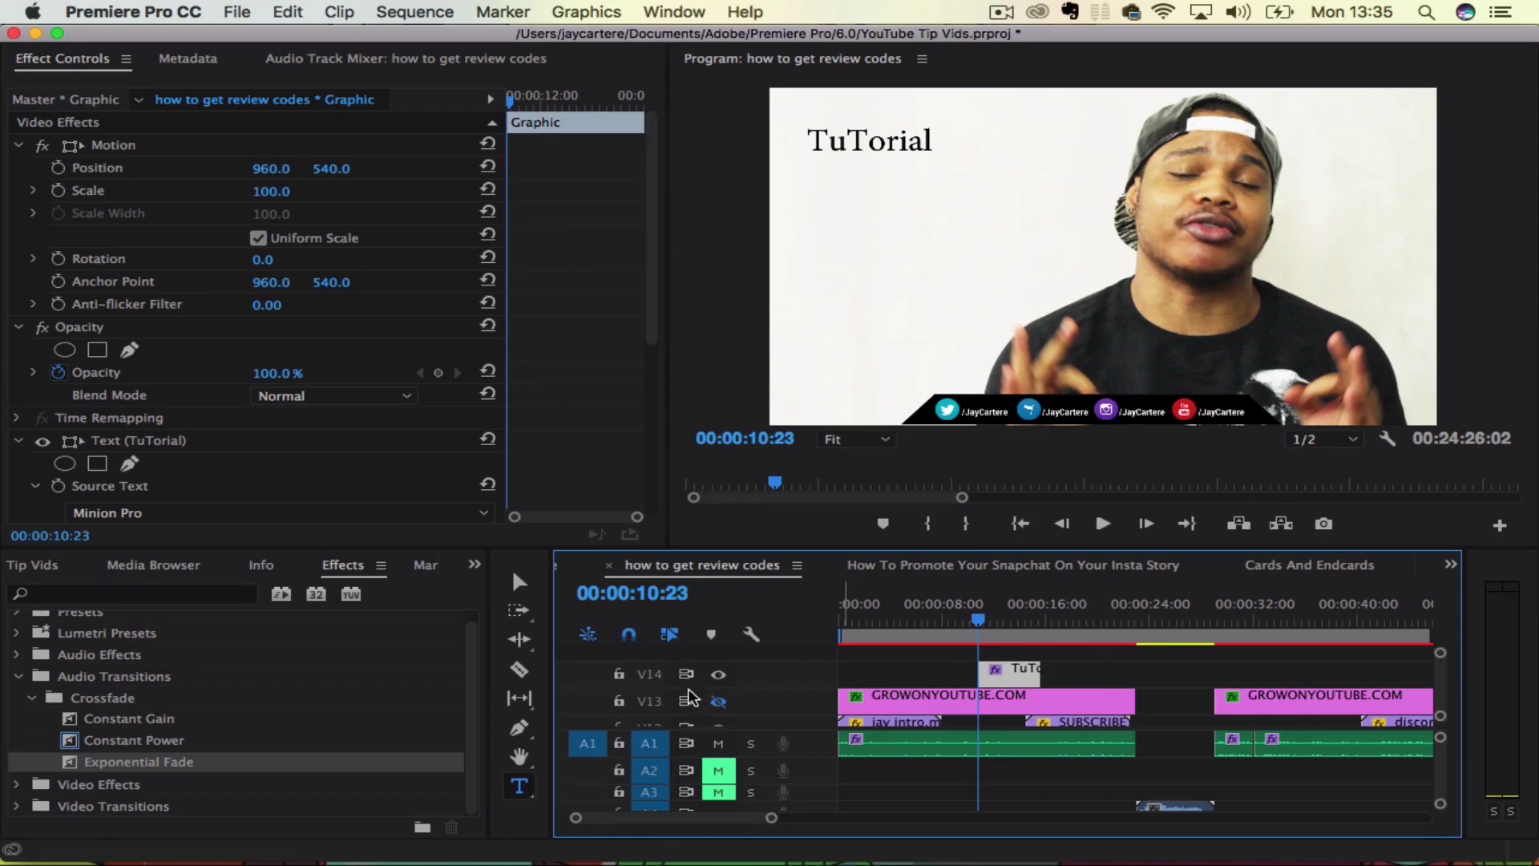
{"action": "left_click", "coordinate": [718, 673]}
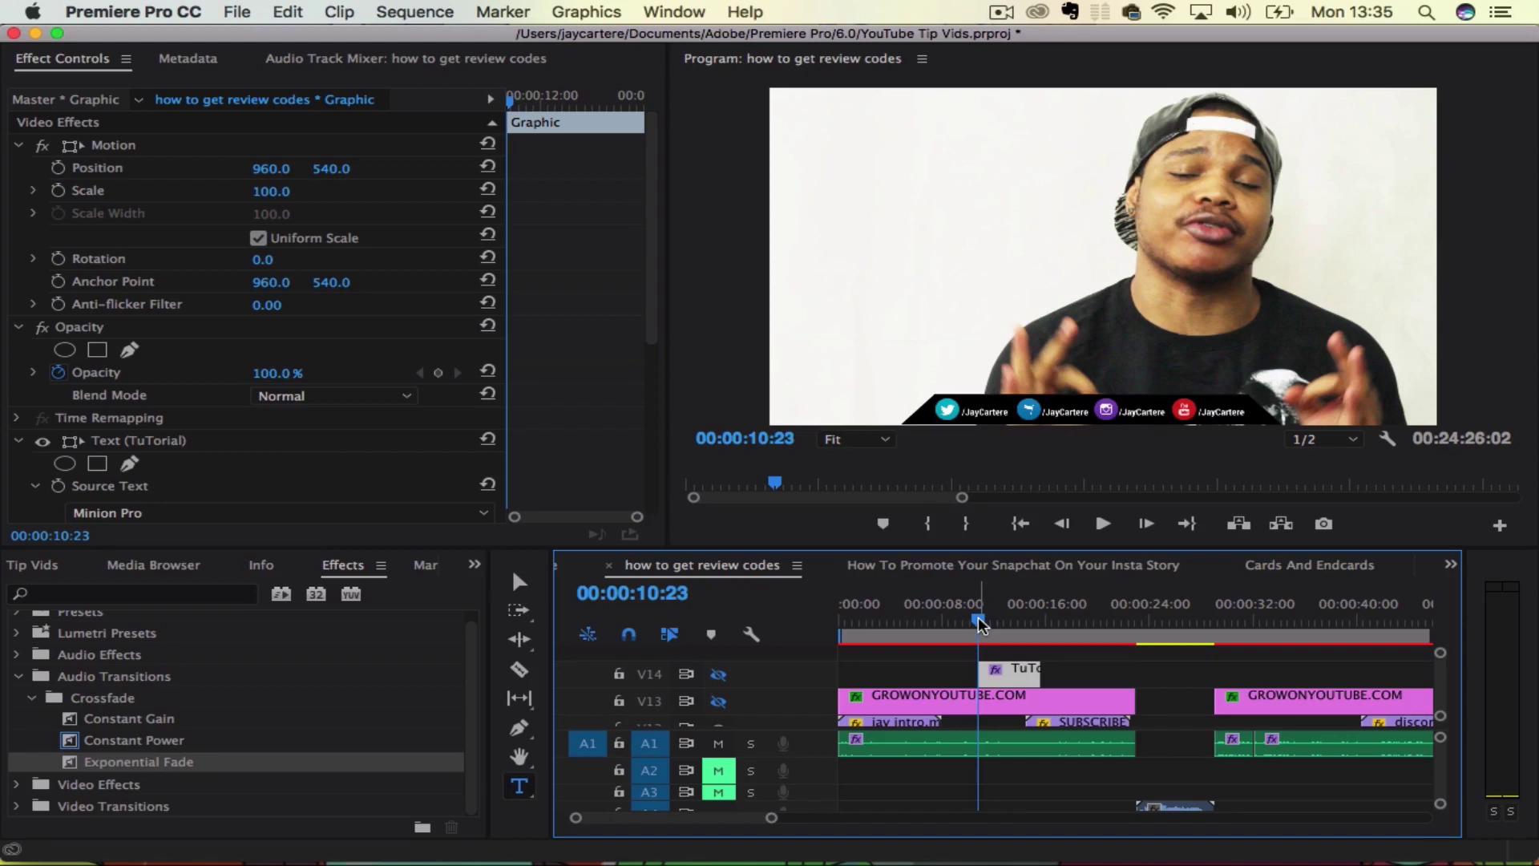
{"action": "left_click_drag", "start_coordinate": [977, 619], "coordinate": [967, 620]}
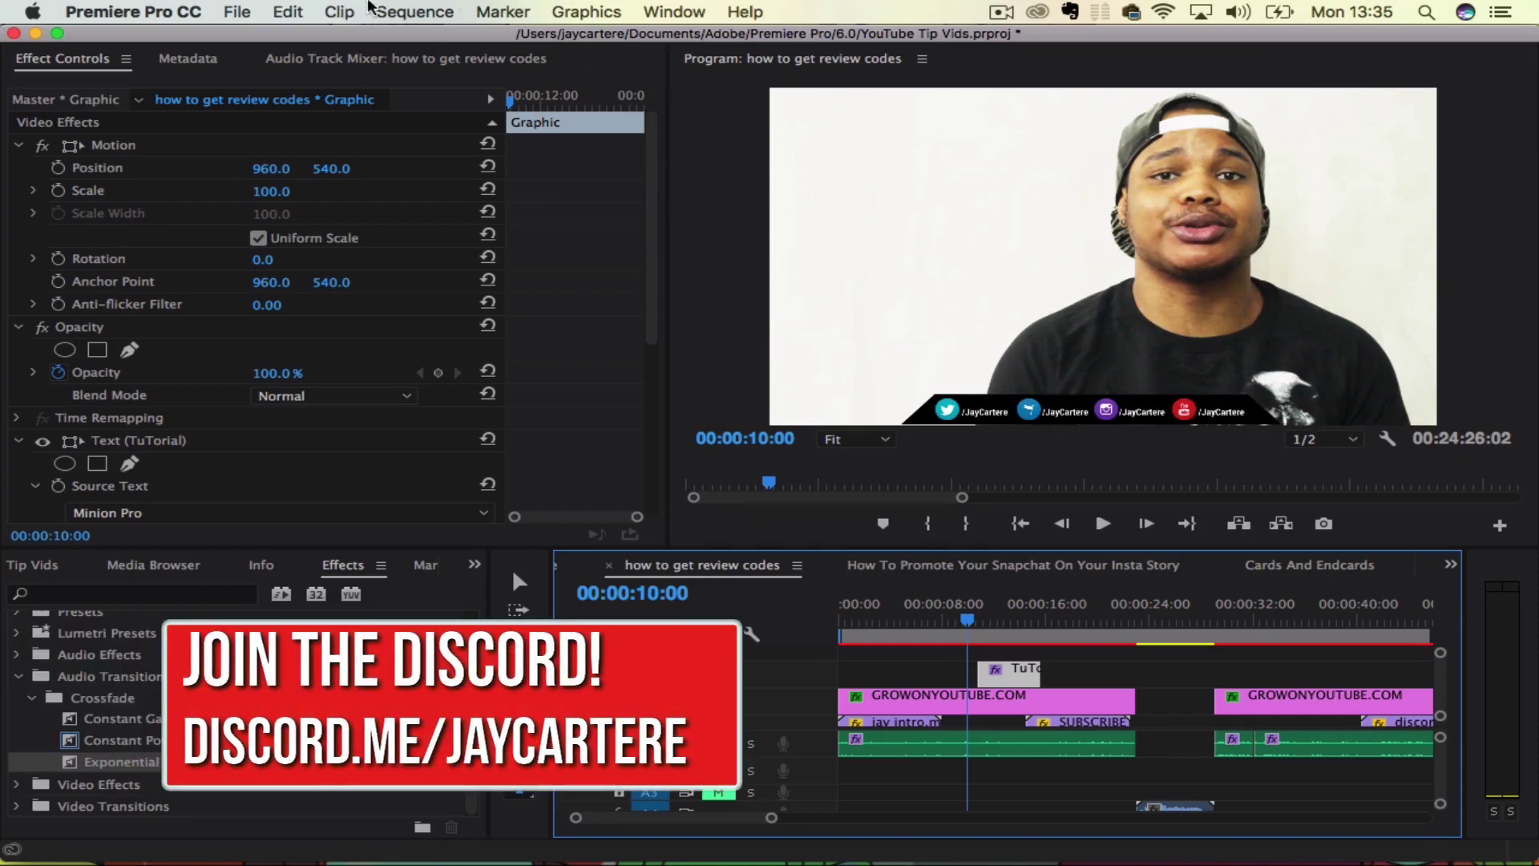
{"action": "left_click", "coordinate": [240, 12]}
{"action": "mouse_move", "coordinate": [255, 38]}
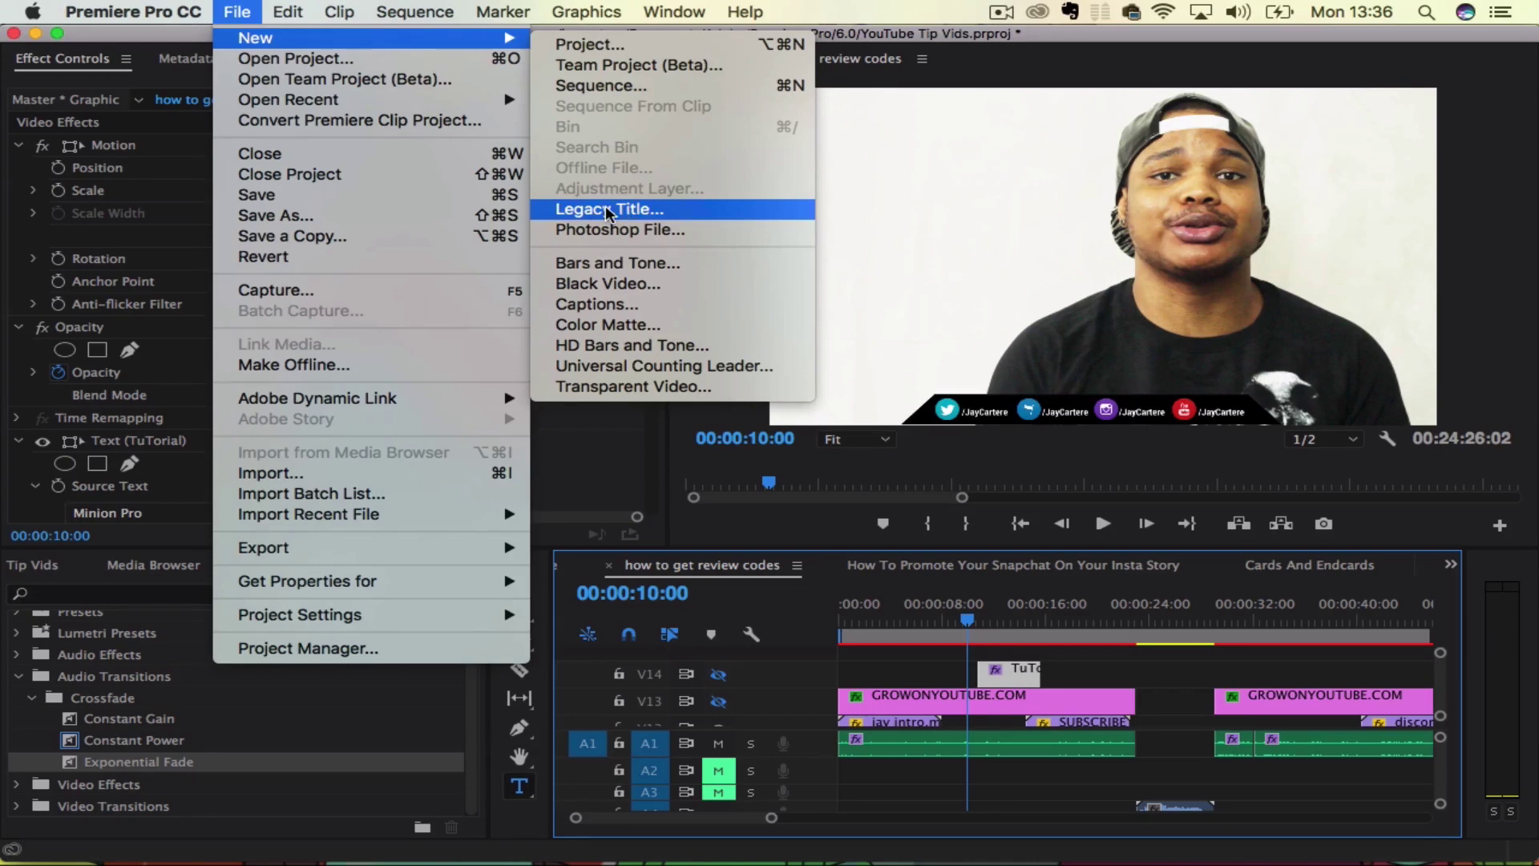
- Create a 1920×1080 Legacy Title named 'Tutorial'
{"action": "left_click", "coordinate": [609, 211]}
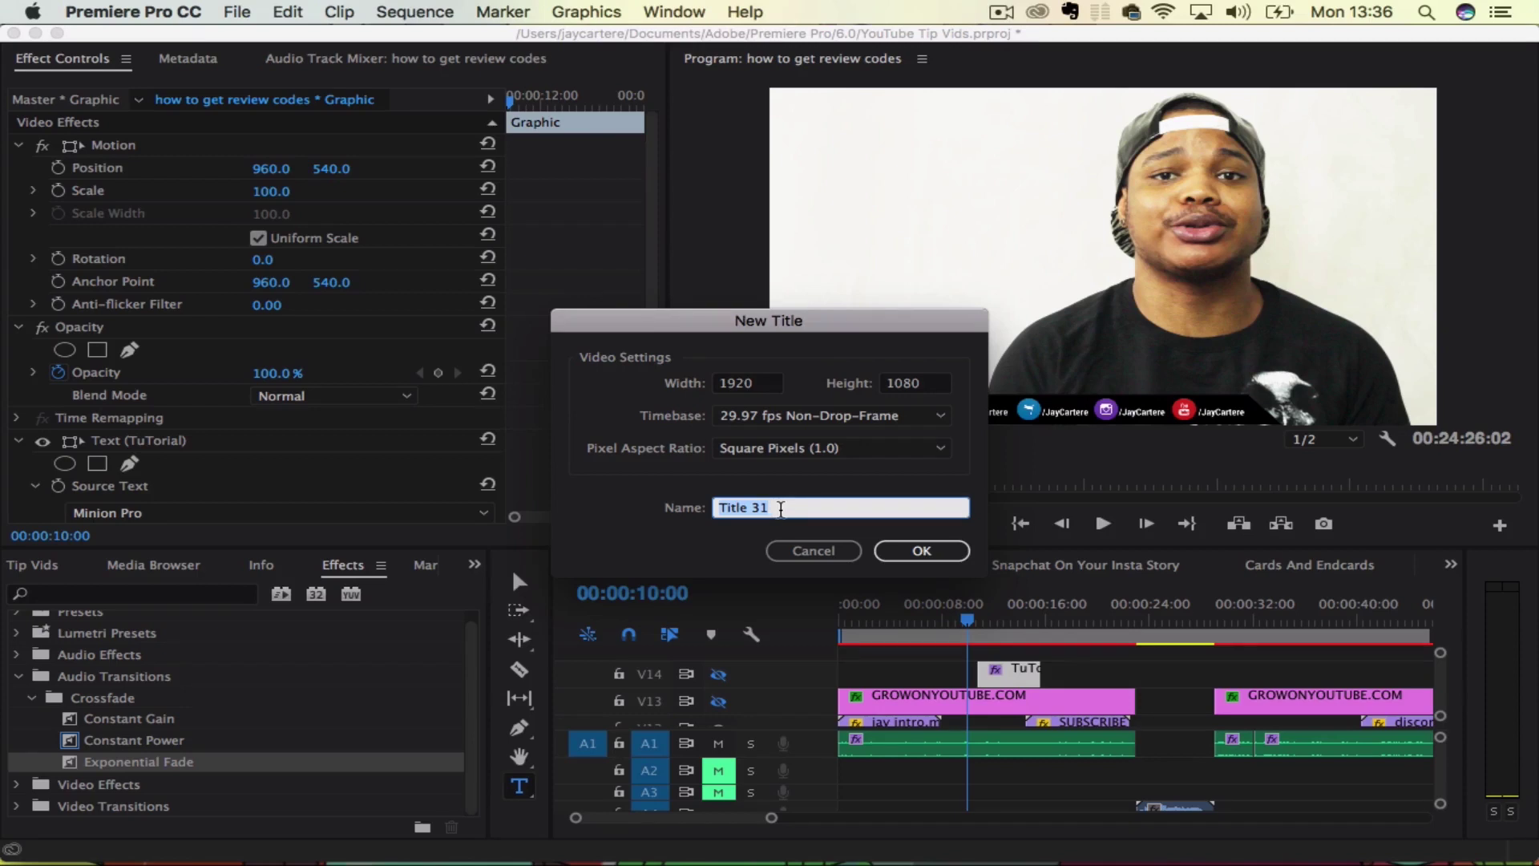
{"action": "type", "text": "Tutorial"}
{"action": "key", "text": "Return"}
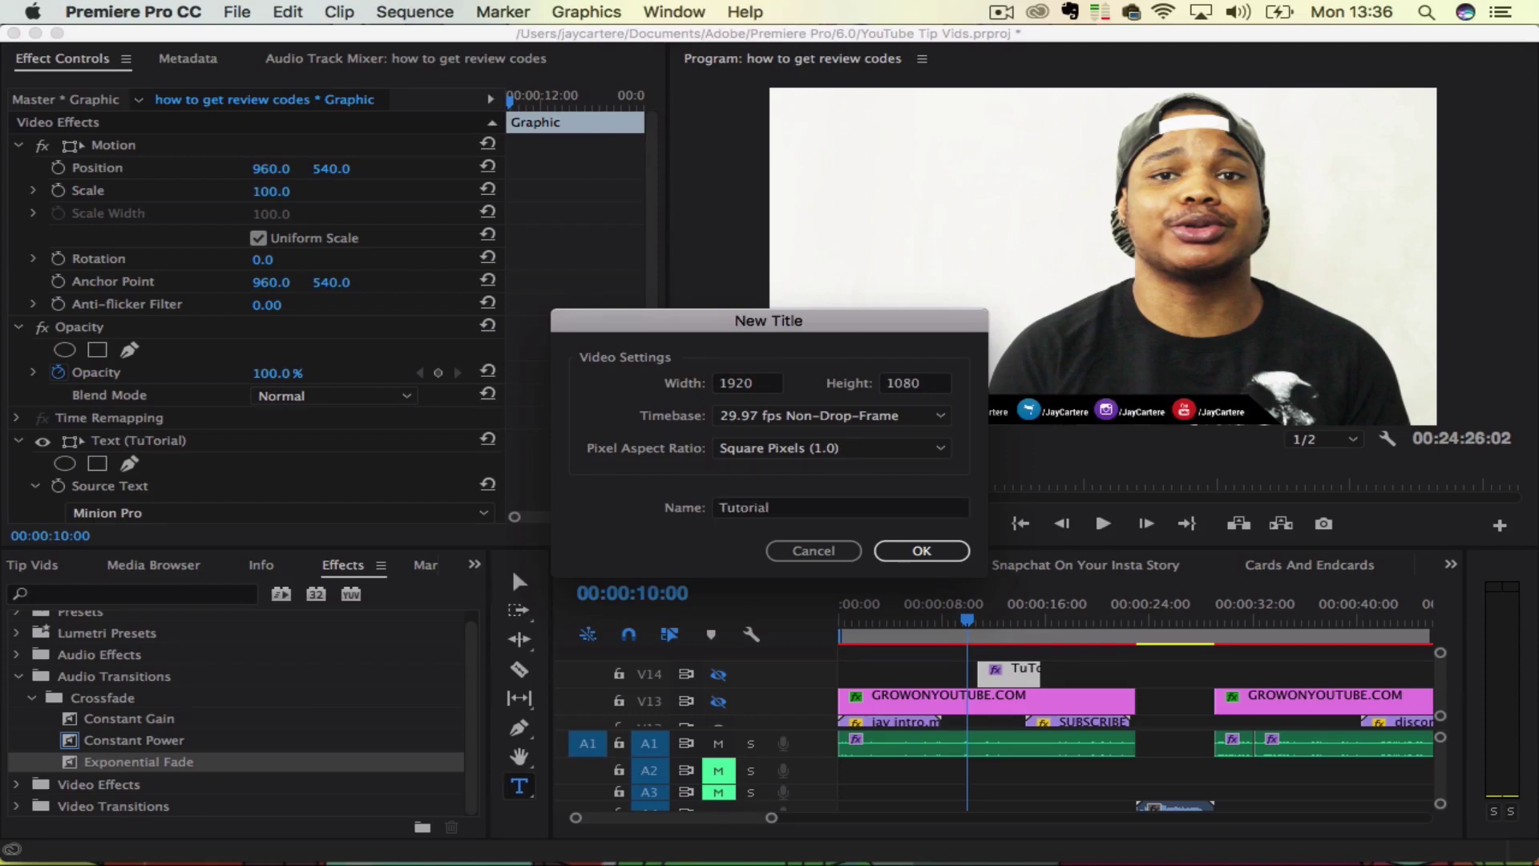
{"action": "left_click", "coordinate": [922, 551]}
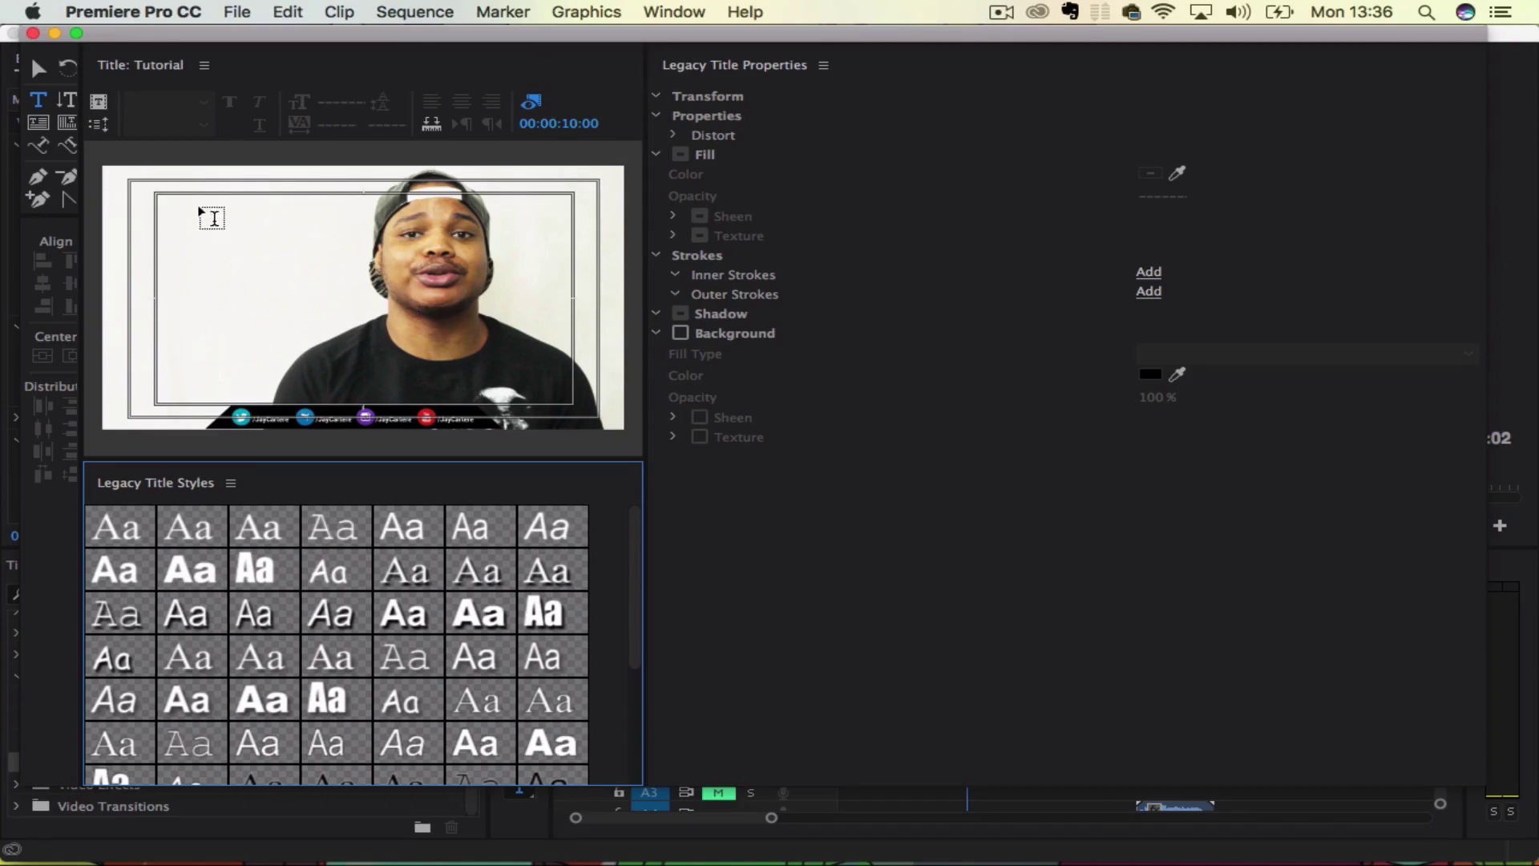
- Type 'tutorial' near the top-left with #000000 black fill, then close the title editor
{"action": "left_click", "coordinate": [166, 217]}
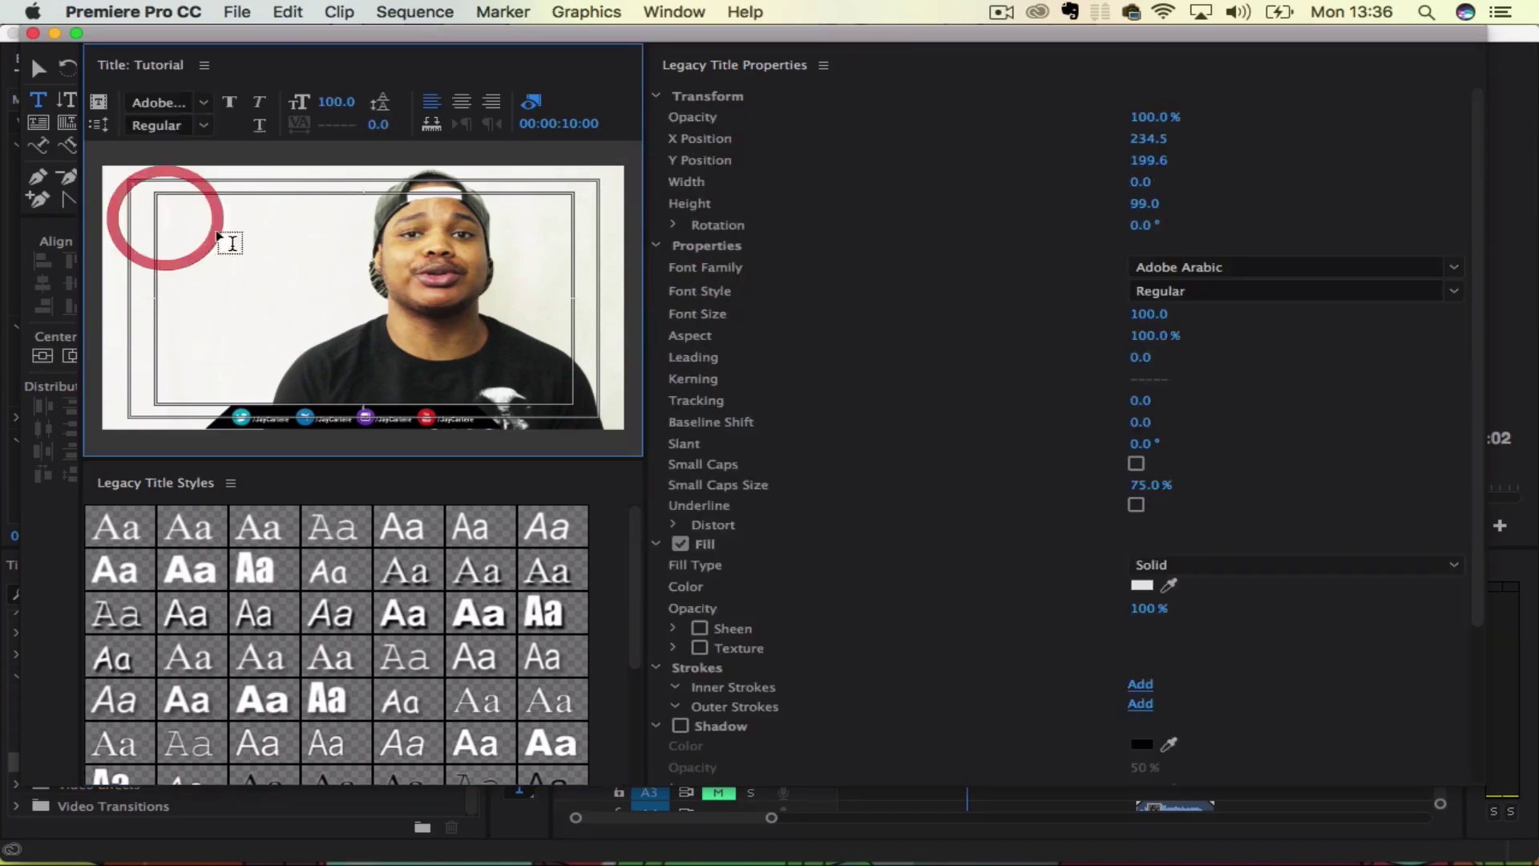
{"action": "type", "text": "Hi"}
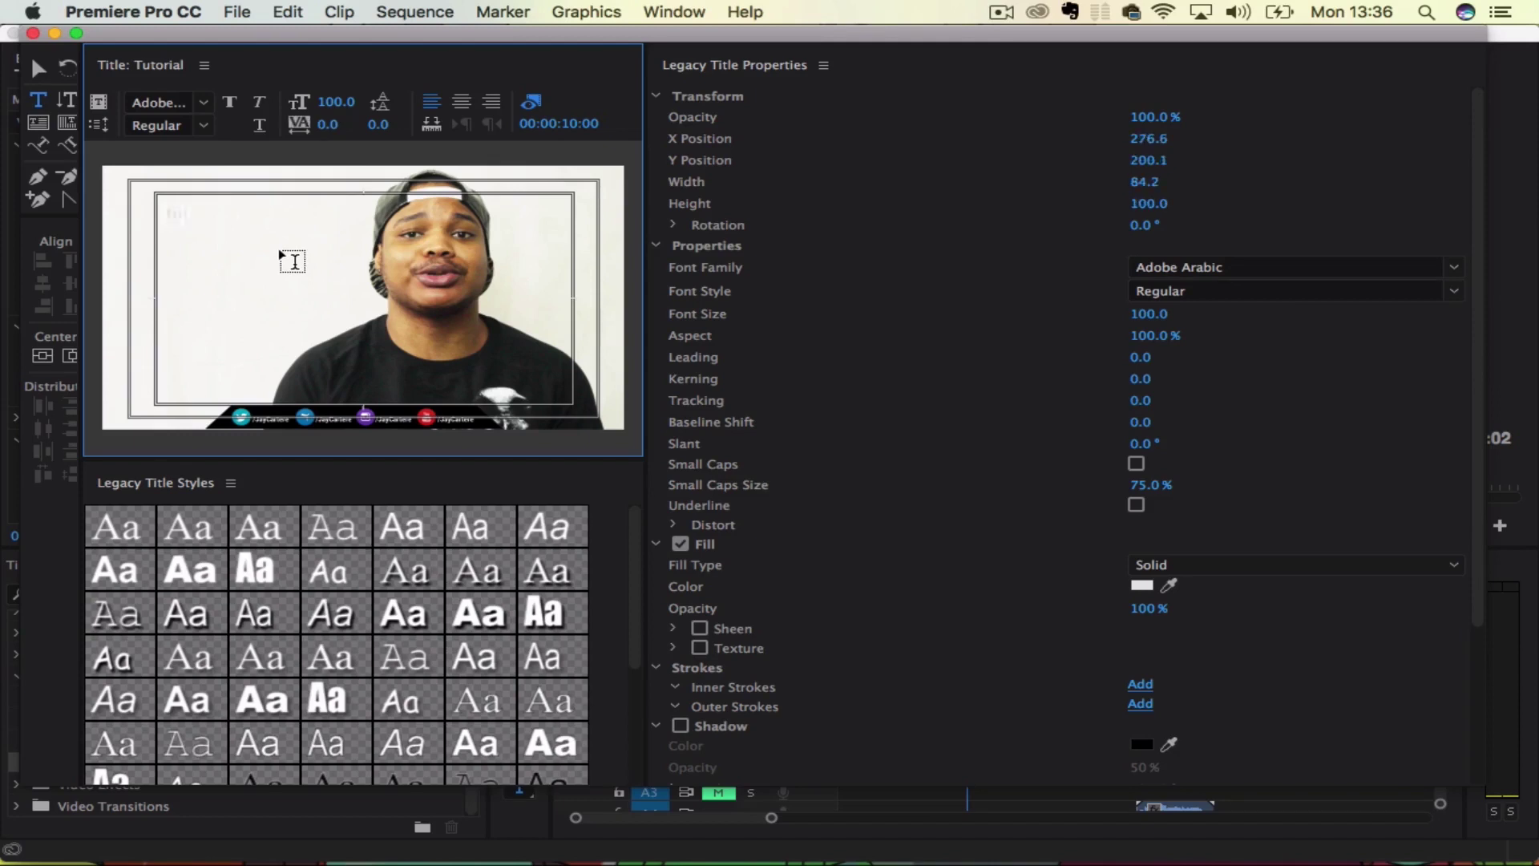
{"action": "type", "text": "orial"}
{"action": "left_click", "coordinate": [1144, 585]}
{"action": "left_click", "coordinate": [493, 207]}
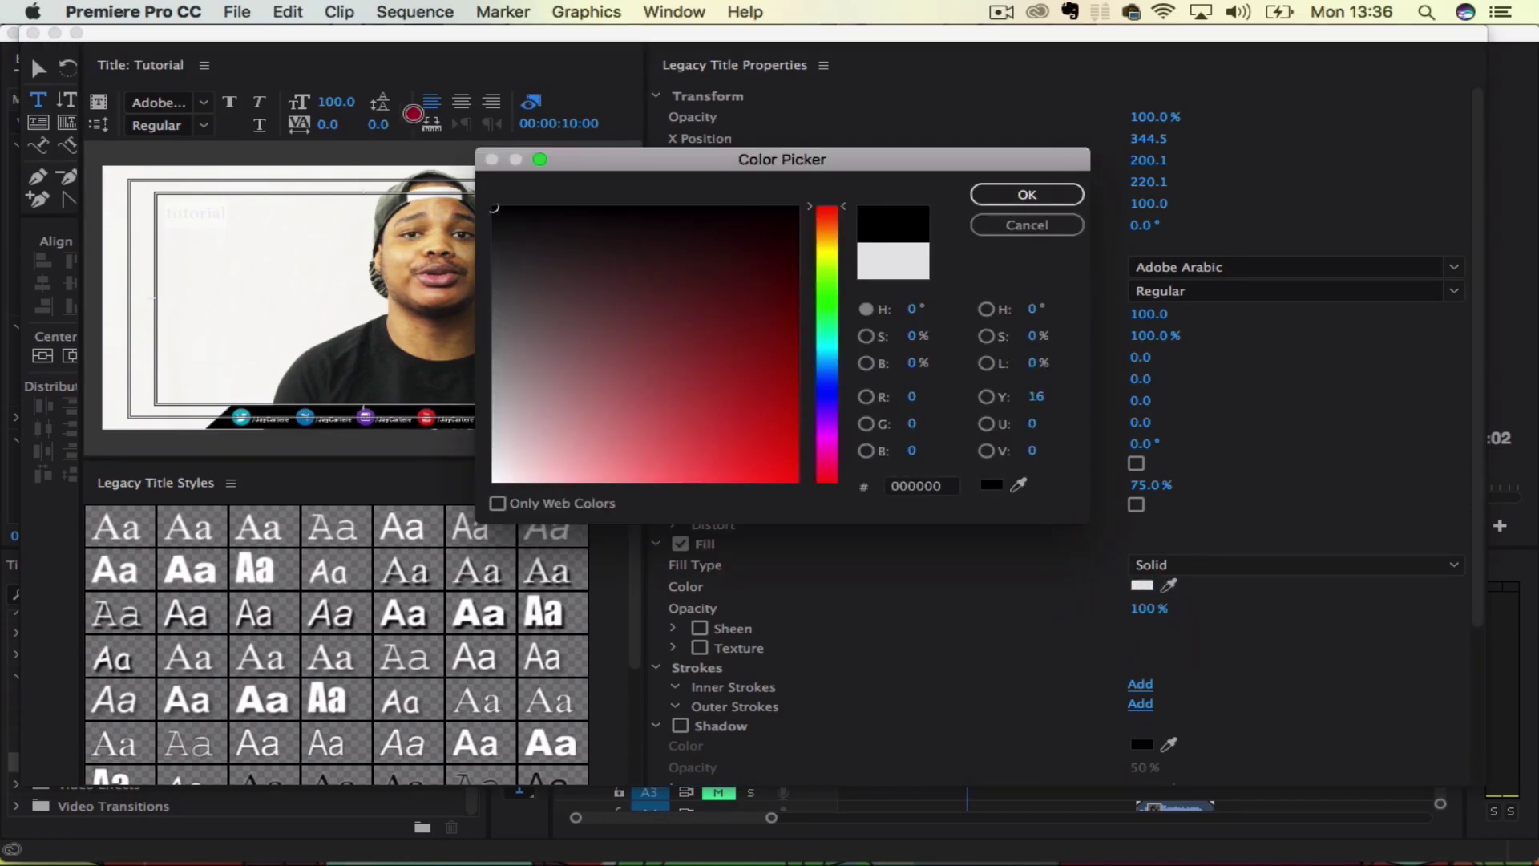
{"action": "left_click", "coordinate": [1032, 195]}
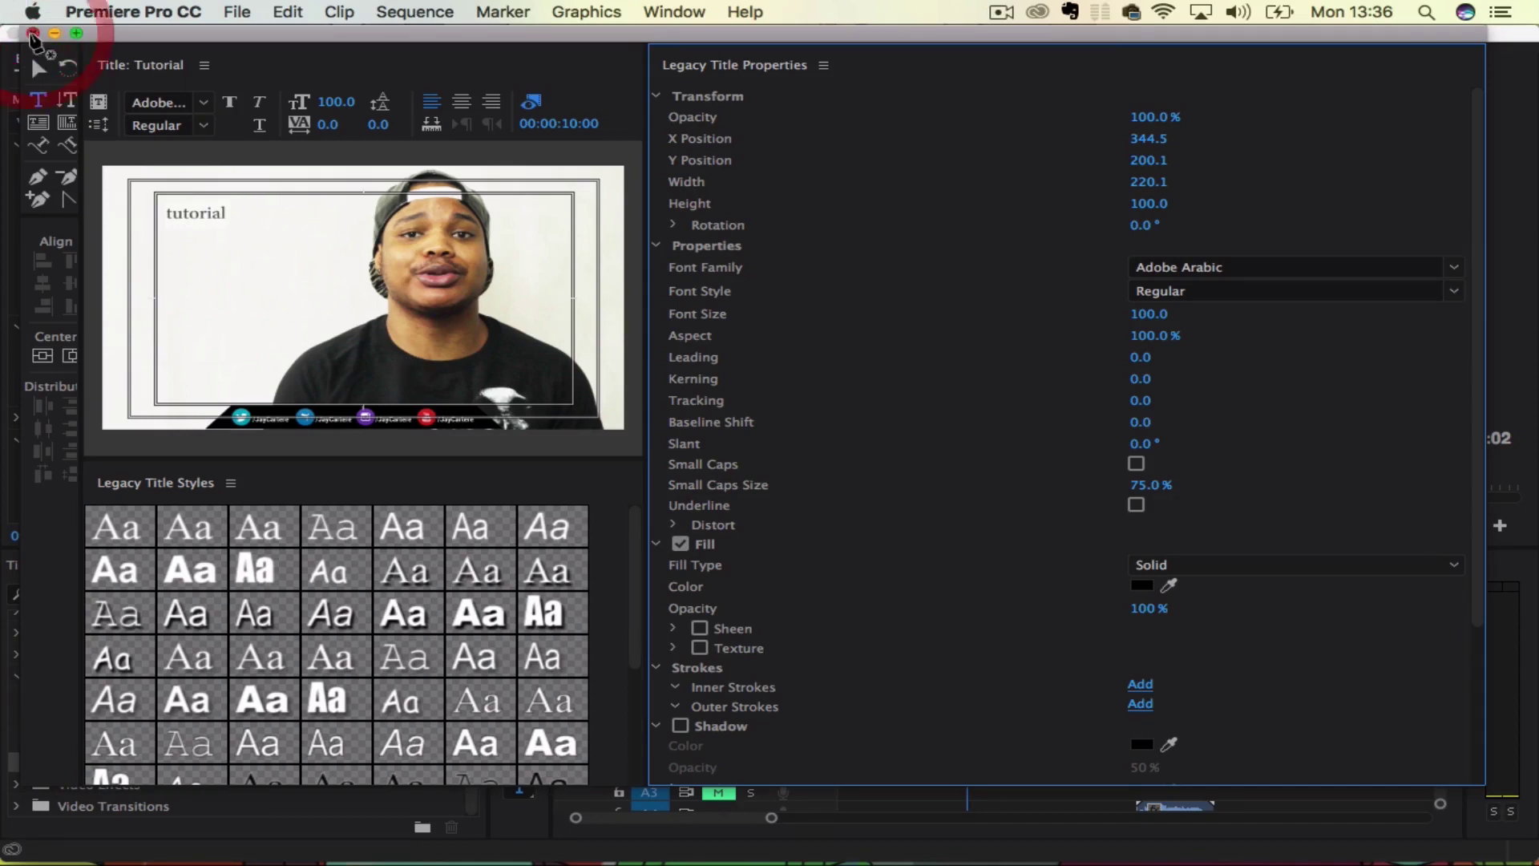
{"action": "left_click", "coordinate": [33, 35]}
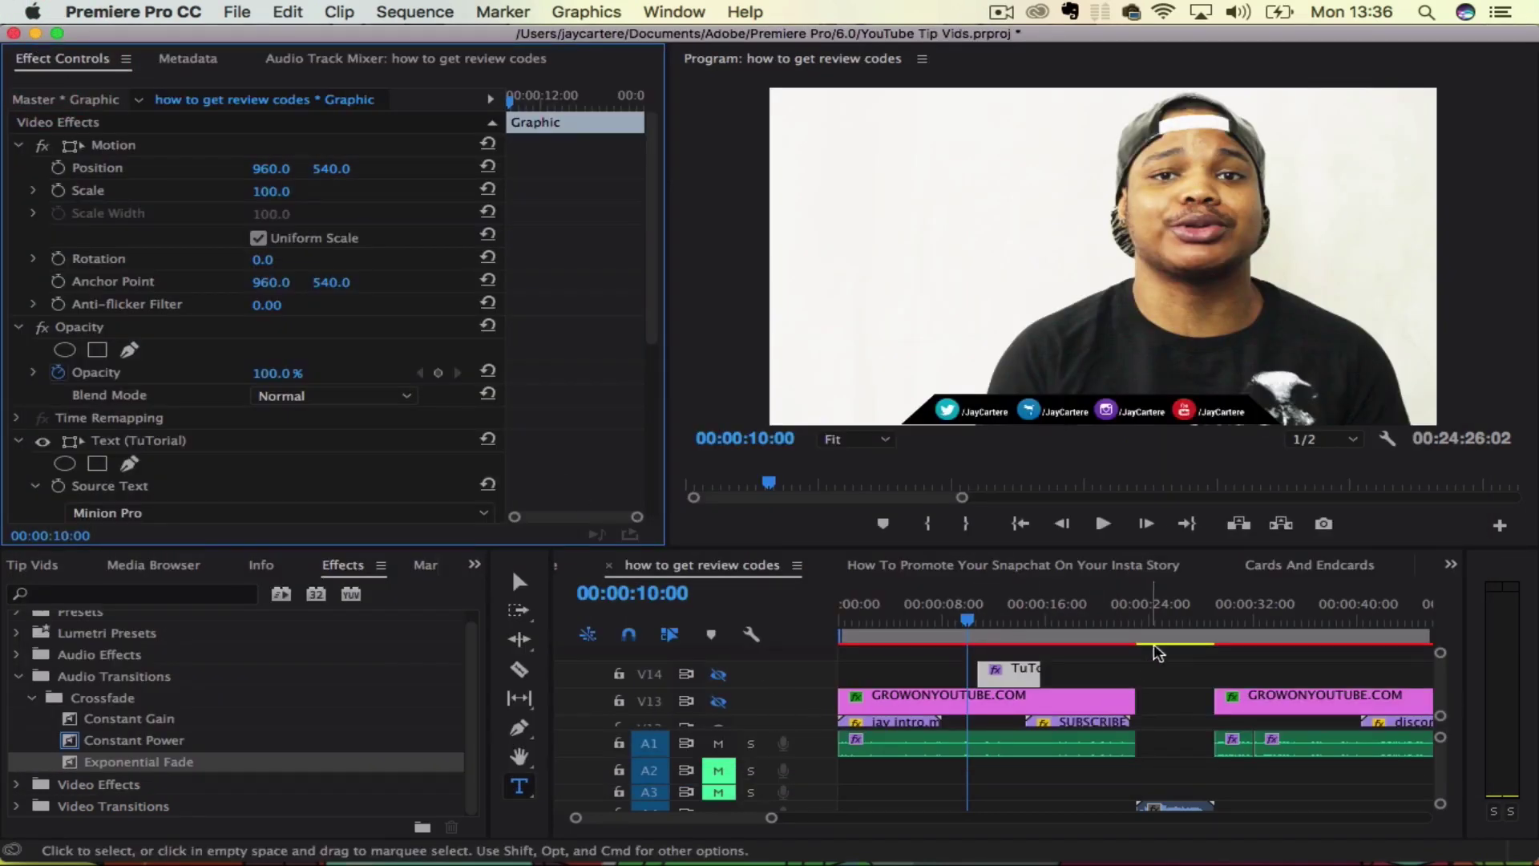
- Drag the Tutorial item from the Project panel onto V14, then scrub to preview it
{"action": "left_click", "coordinate": [34, 570]}
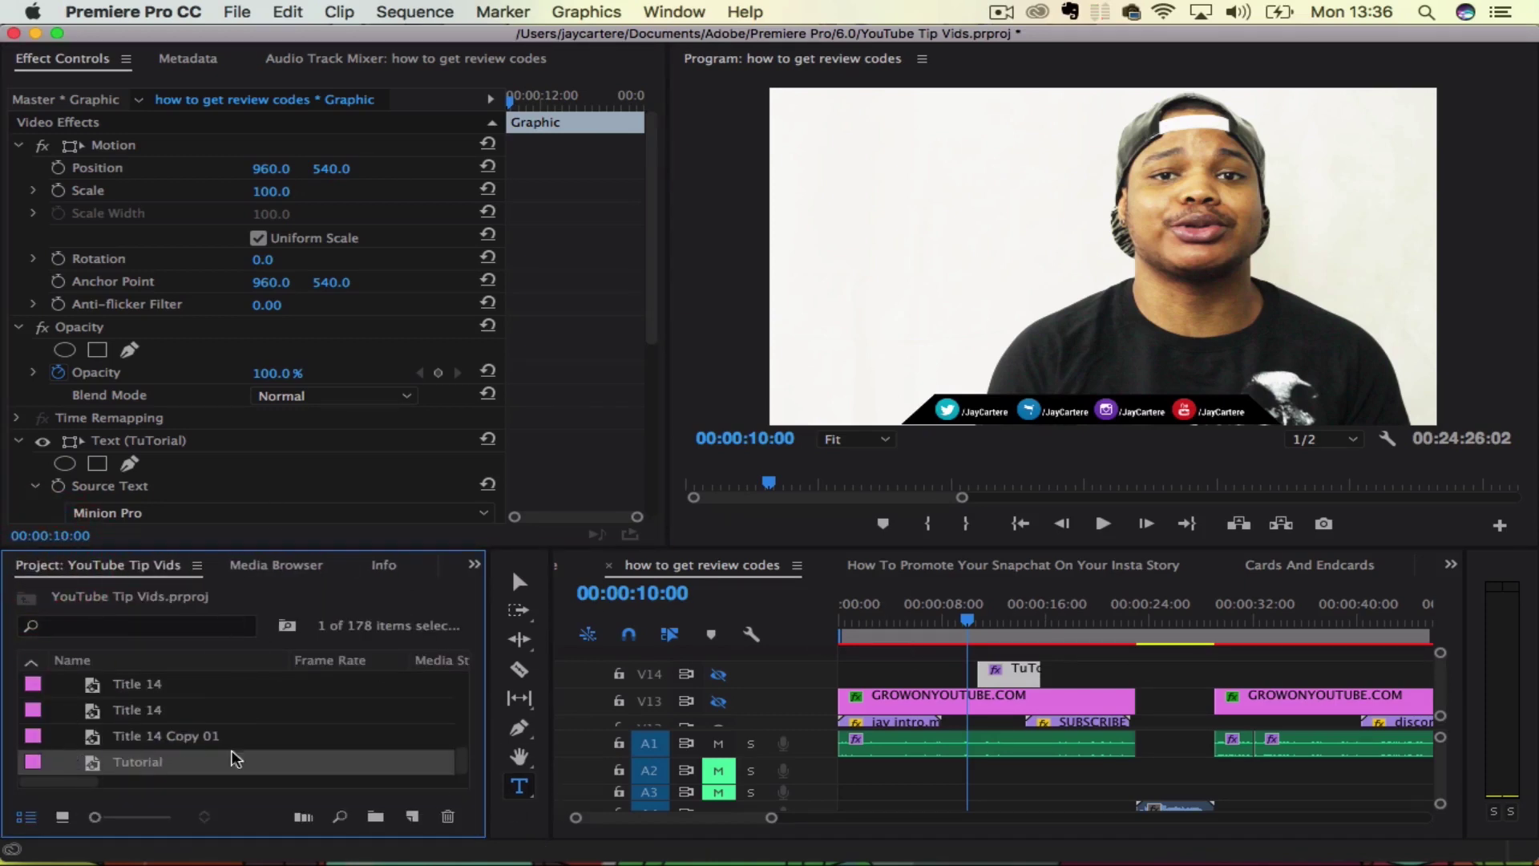
{"action": "left_click_drag", "start_coordinate": [93, 769], "coordinate": [967, 678]}
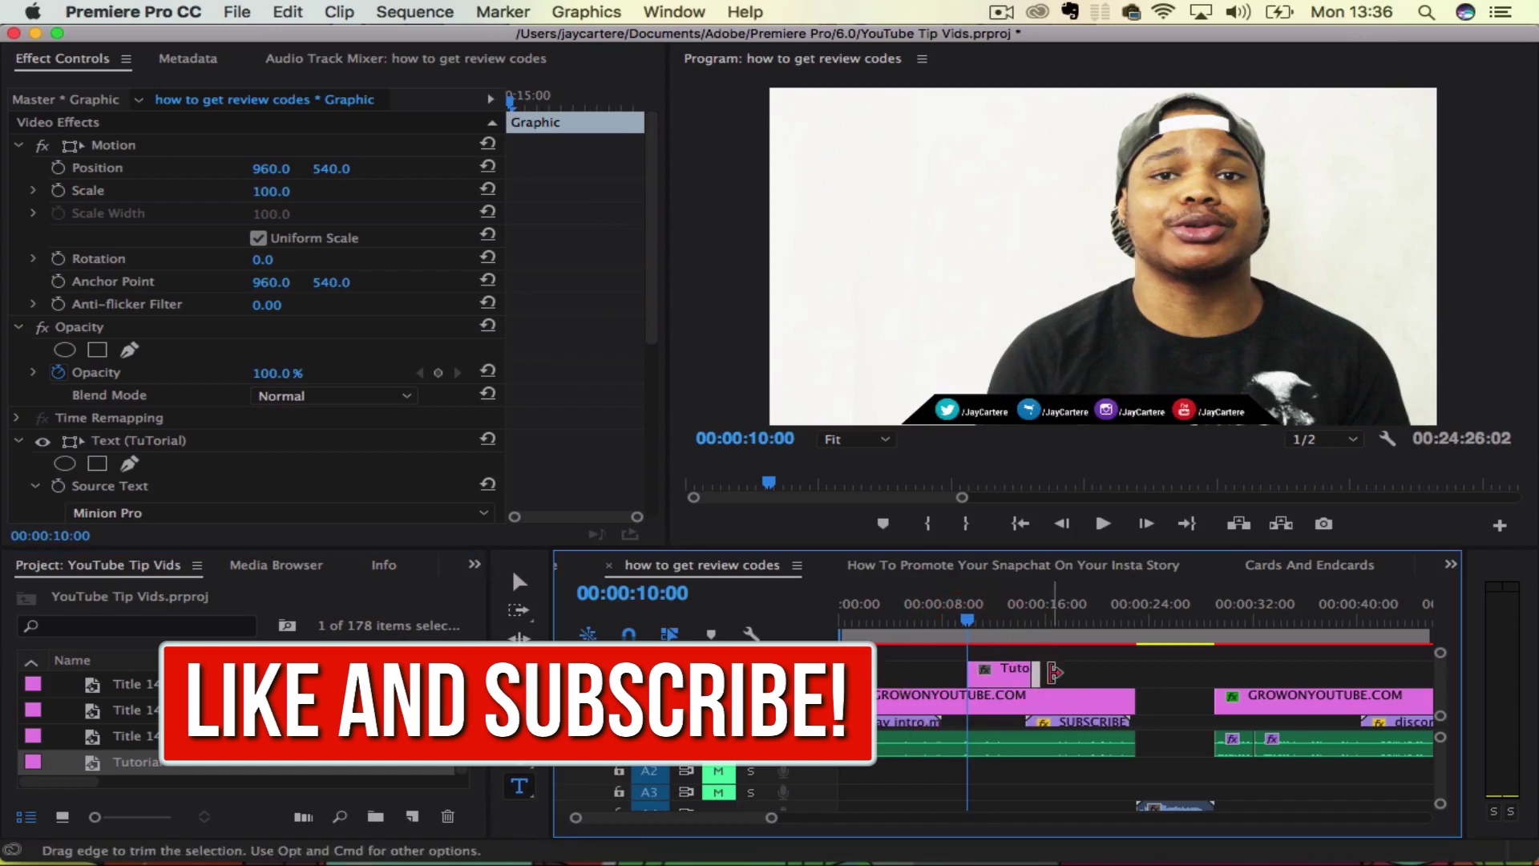
{"action": "left_click", "coordinate": [994, 628]}
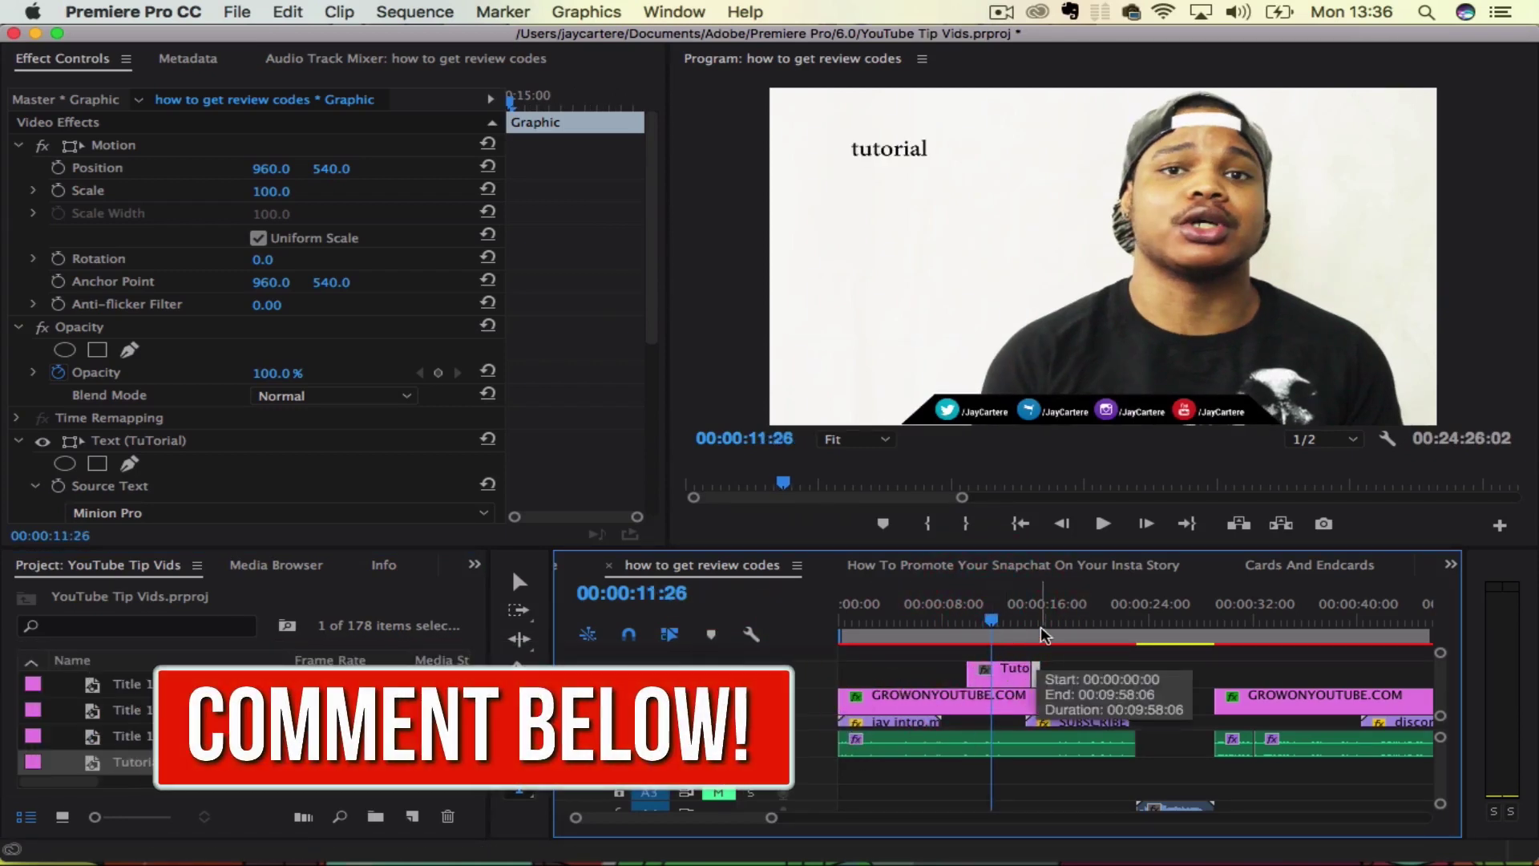
{"action": "left_click_drag", "start_coordinate": [979, 618], "coordinate": [996, 622]}
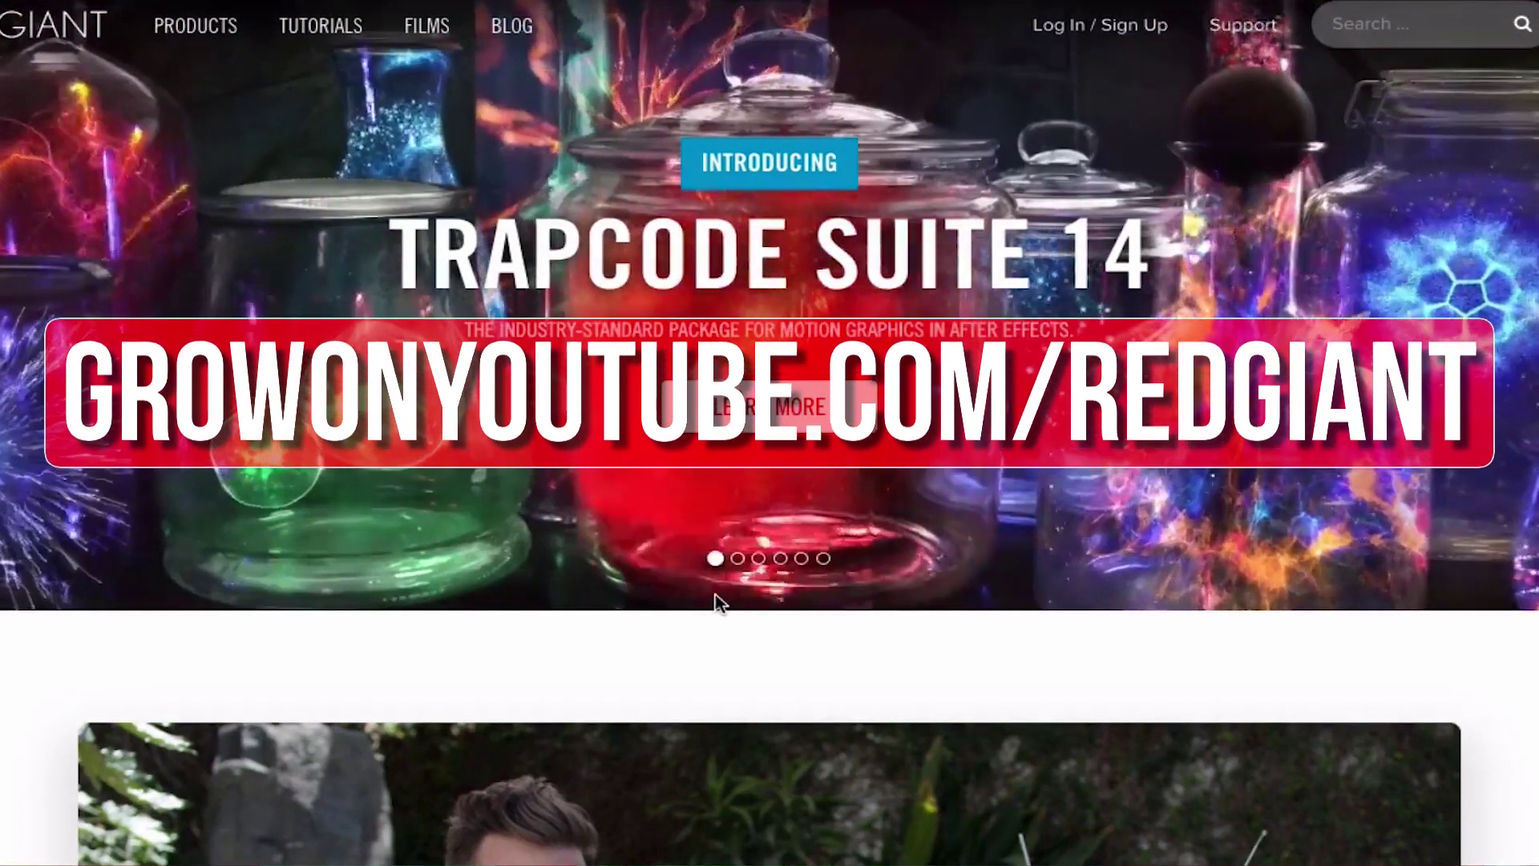
{"action": "scroll", "coordinate": [716, 602], "scroll_direction": "down", "scroll_amount": 2}
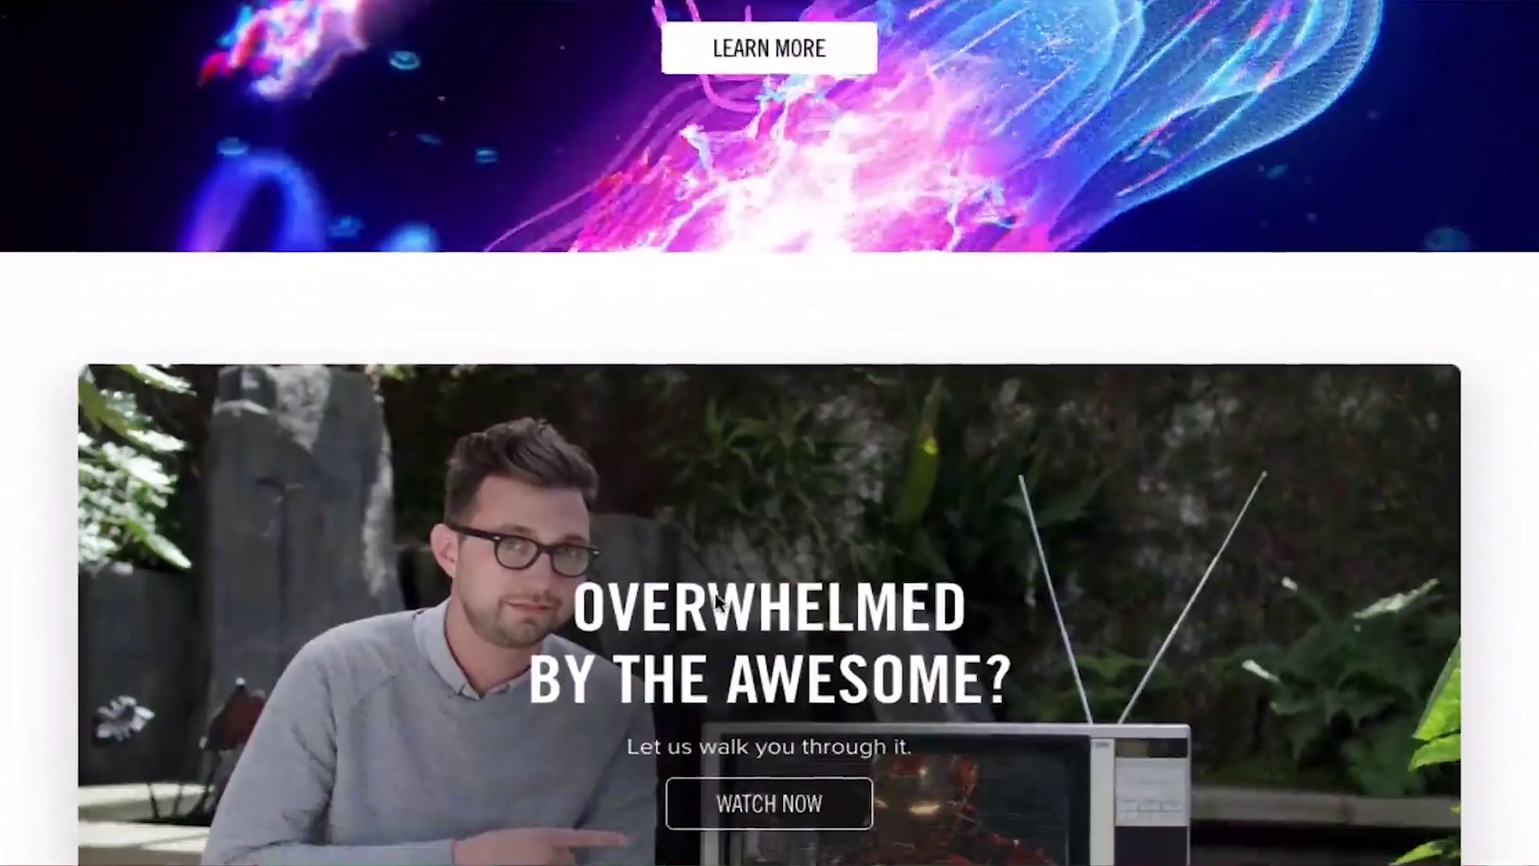
{"action": "scroll", "coordinate": [717, 601], "scroll_direction": "down", "scroll_amount": 3}
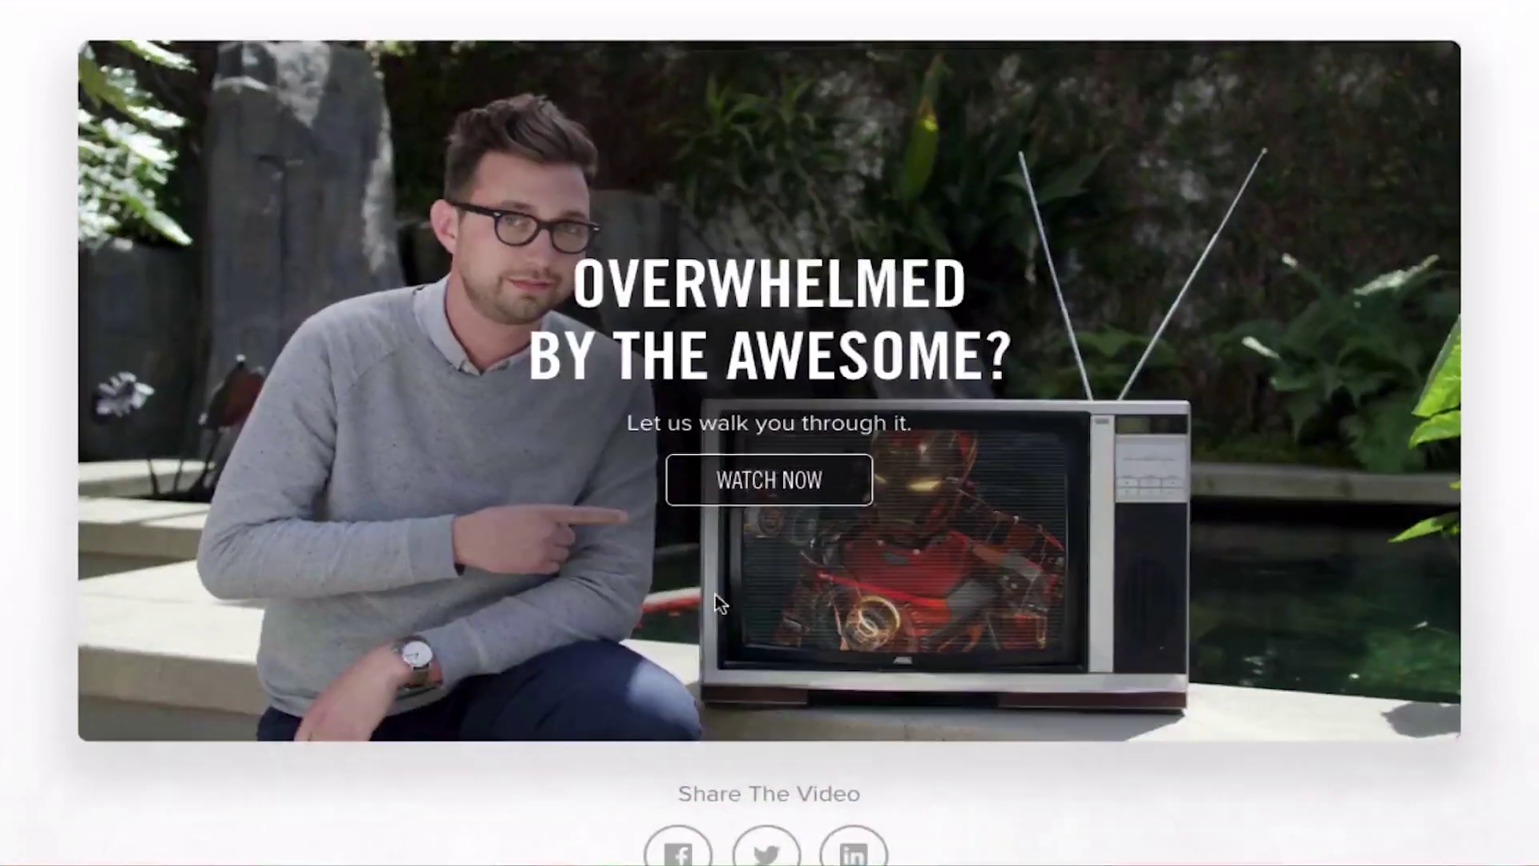
{"action": "scroll", "coordinate": [1525, 655], "scroll_direction": "up", "scroll_amount": 5}
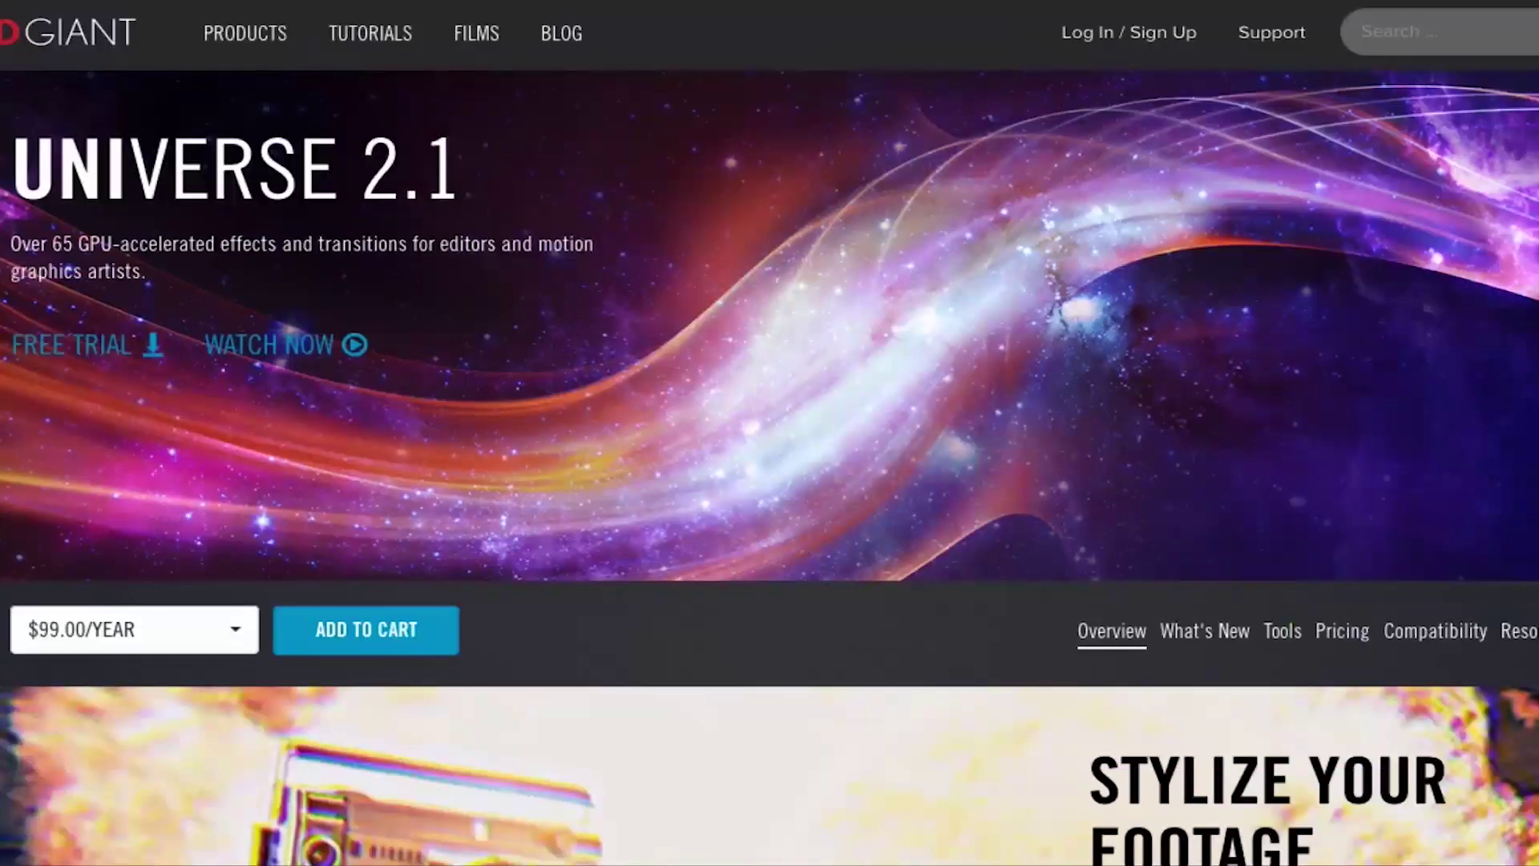
{"action": "scroll", "coordinate": [770, 434], "scroll_direction": "down", "scroll_amount": 1}
{"action": "scroll", "coordinate": [770, 433], "scroll_direction": "down", "scroll_amount": 2}
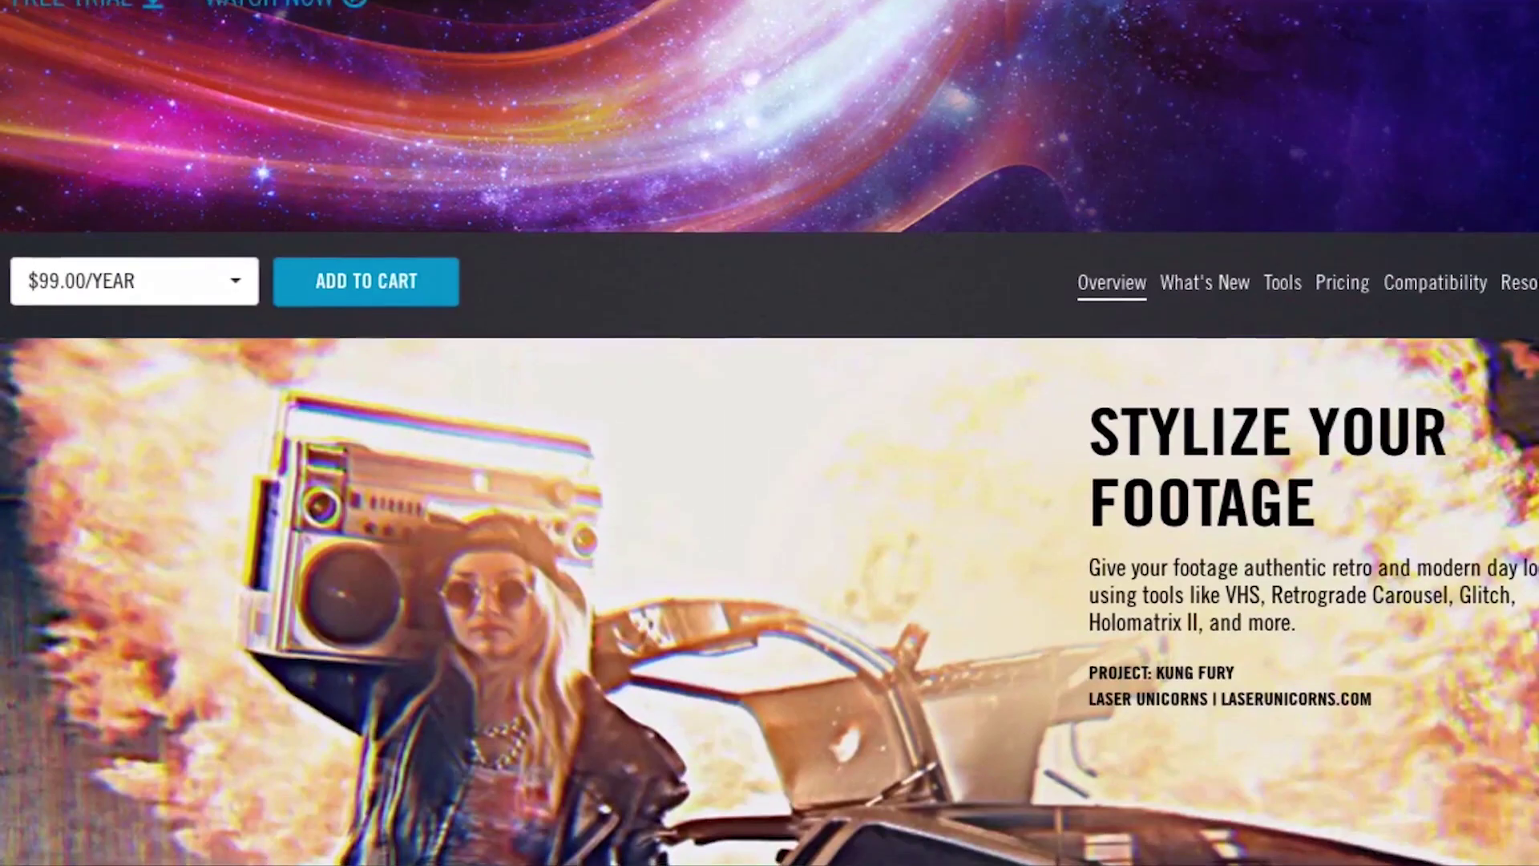
{"action": "scroll", "coordinate": [771, 434], "scroll_direction": "up", "scroll_amount": 2}
{"action": "scroll", "coordinate": [771, 434], "scroll_direction": "up", "scroll_amount": 1}
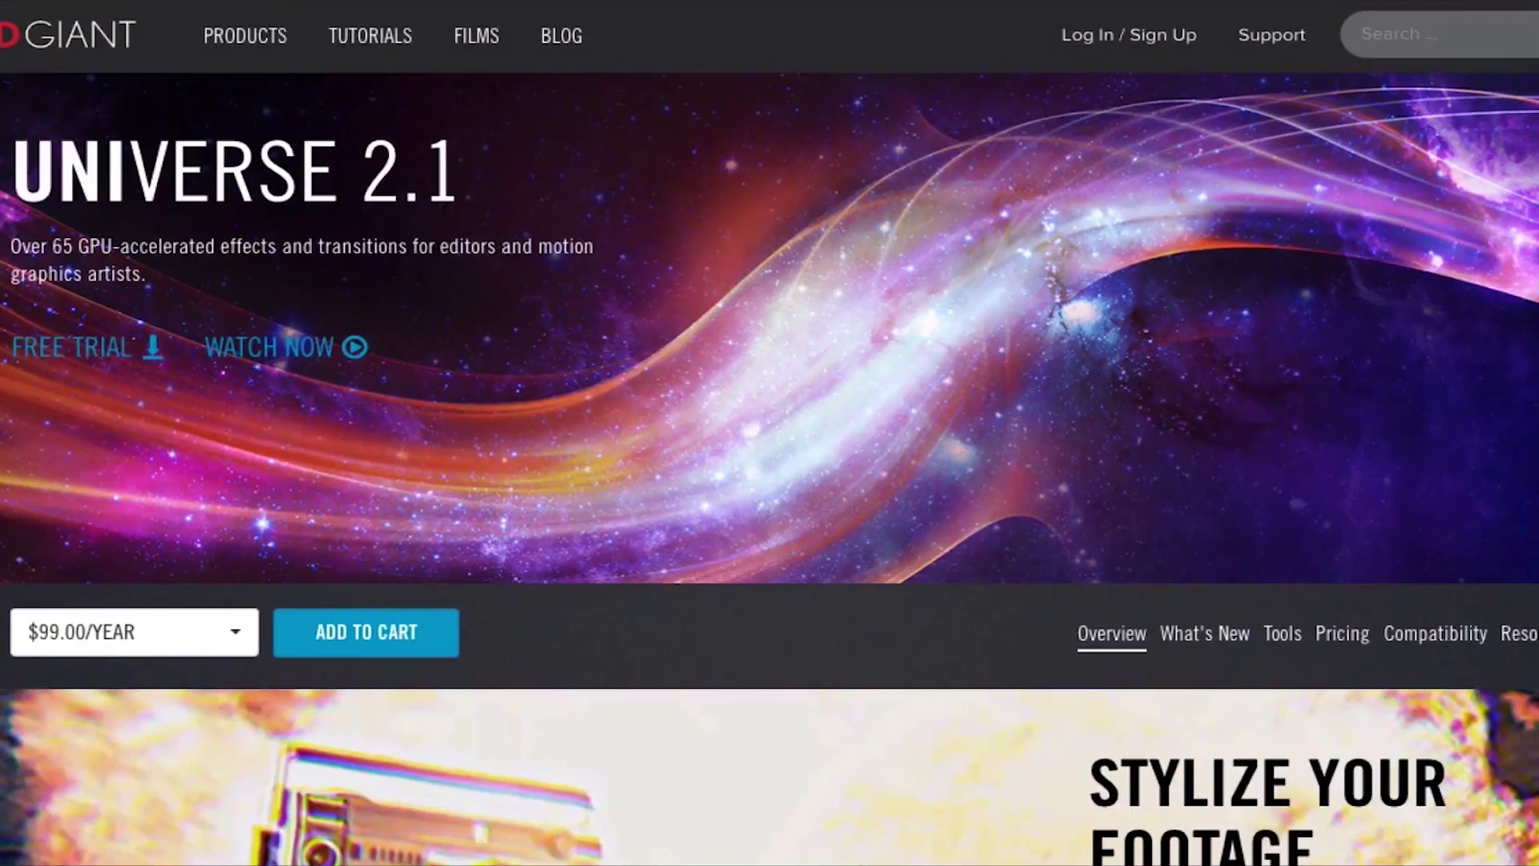
{"action": "scroll", "coordinate": [769, 433], "scroll_direction": "down", "scroll_amount": 1}
{"action": "scroll", "coordinate": [770, 433], "scroll_direction": "down", "scroll_amount": 1}
{"action": "scroll", "coordinate": [769, 433], "scroll_direction": "down", "scroll_amount": 2}
{"action": "scroll", "coordinate": [771, 433], "scroll_direction": "down", "scroll_amount": 2}
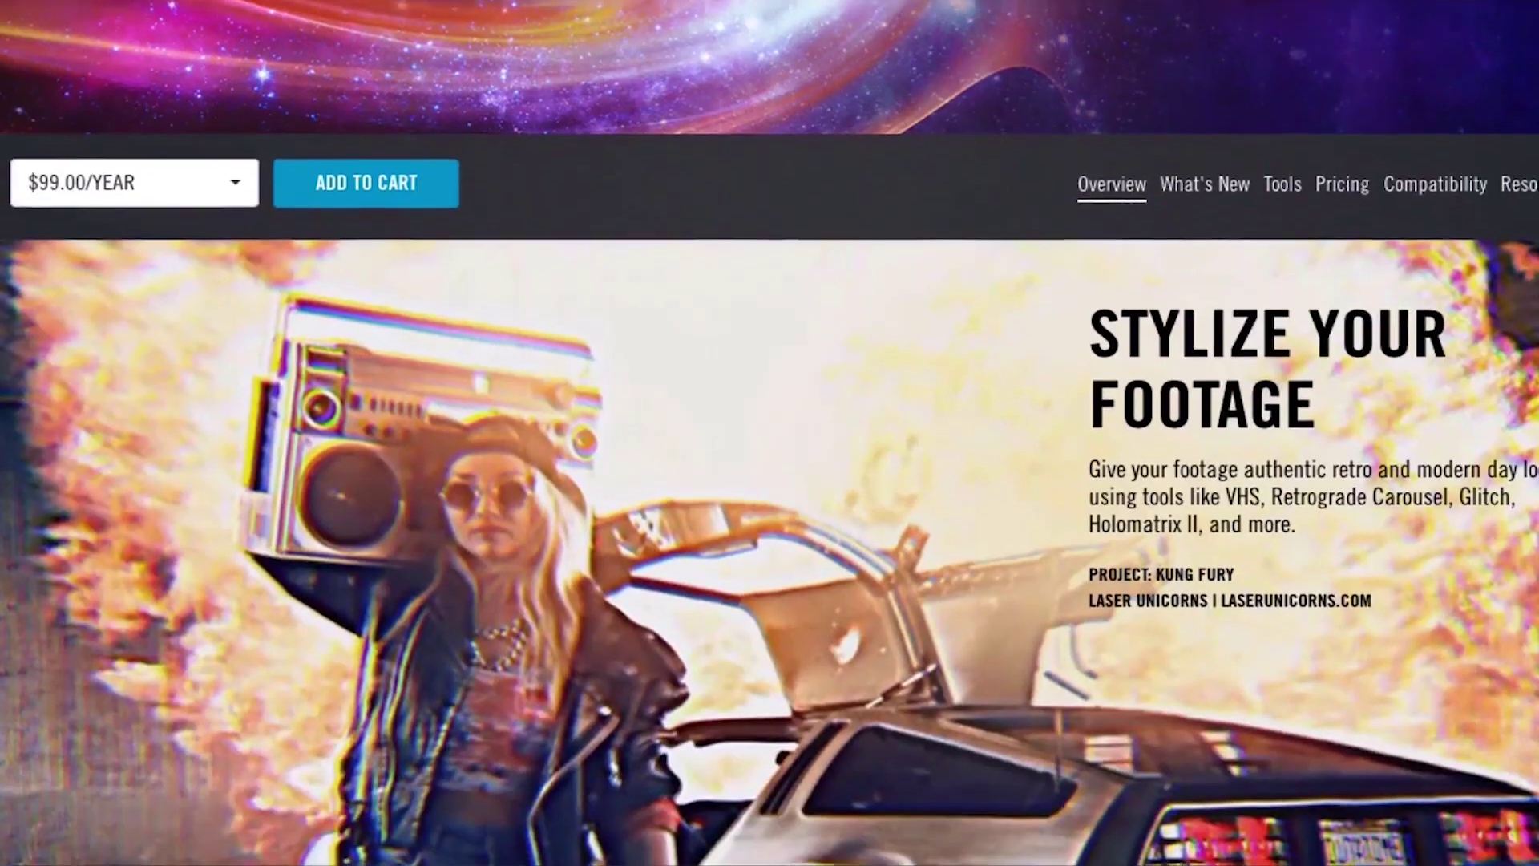
{"action": "scroll", "coordinate": [769, 433], "scroll_direction": "down", "scroll_amount": 1}
{"action": "scroll", "coordinate": [769, 434], "scroll_direction": "down", "scroll_amount": 2}
{"action": "scroll", "coordinate": [770, 433], "scroll_direction": "down", "scroll_amount": 2}
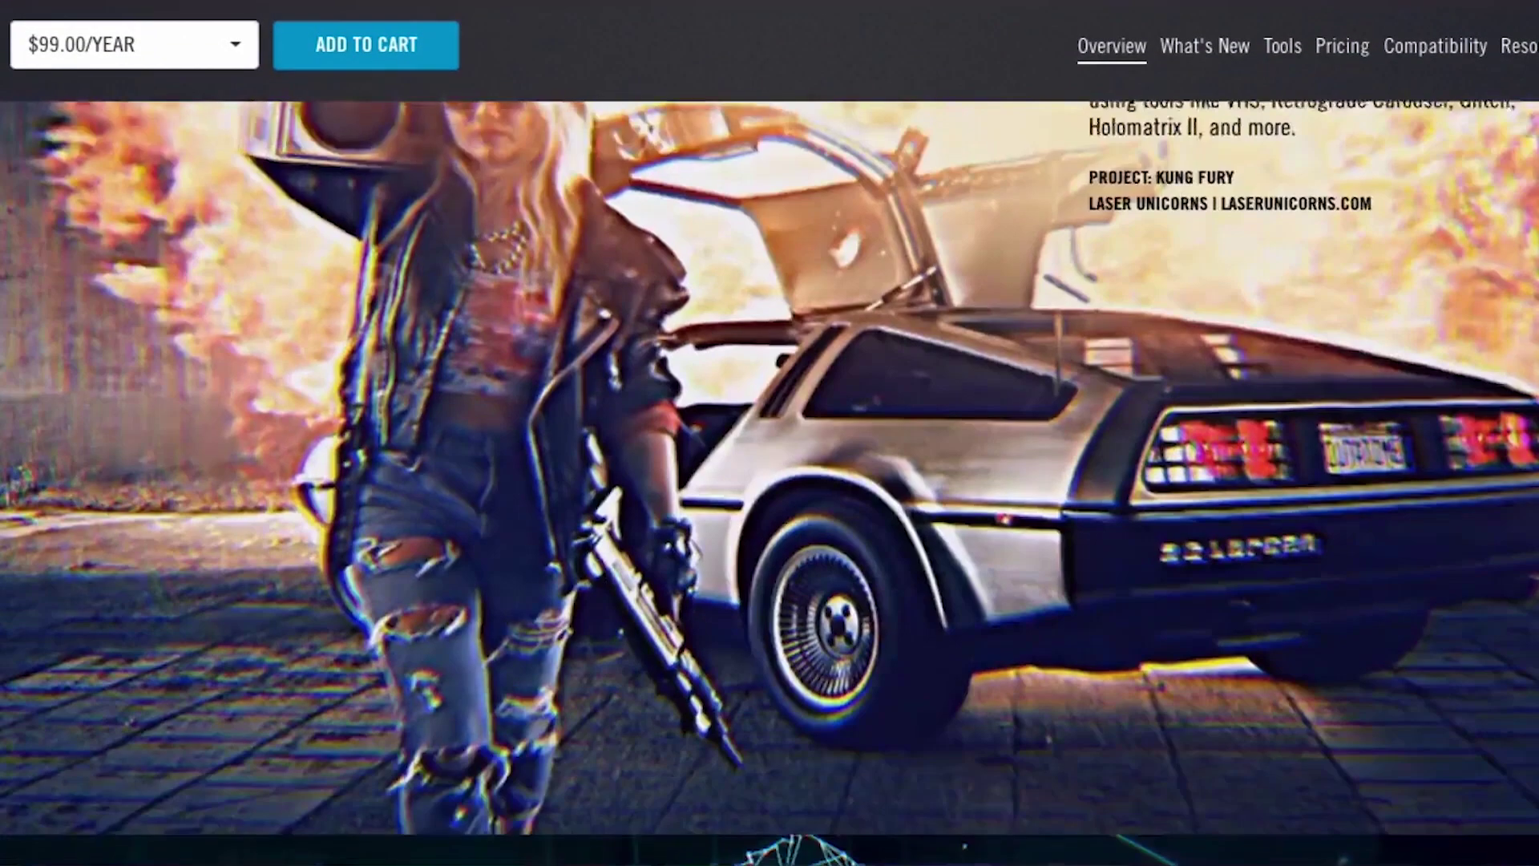
{"action": "scroll", "coordinate": [769, 432], "scroll_direction": "down", "scroll_amount": 1}
{"action": "scroll", "coordinate": [770, 432], "scroll_direction": "down", "scroll_amount": 3}
{"action": "scroll", "coordinate": [770, 433], "scroll_direction": "down", "scroll_amount": 2}
{"action": "scroll", "coordinate": [770, 434], "scroll_direction": "down", "scroll_amount": 1}
{"action": "scroll", "coordinate": [769, 433], "scroll_direction": "down", "scroll_amount": 1}
{"action": "scroll", "coordinate": [769, 433], "scroll_direction": "down", "scroll_amount": 2}
{"action": "scroll", "coordinate": [770, 433], "scroll_direction": "down", "scroll_amount": 1}
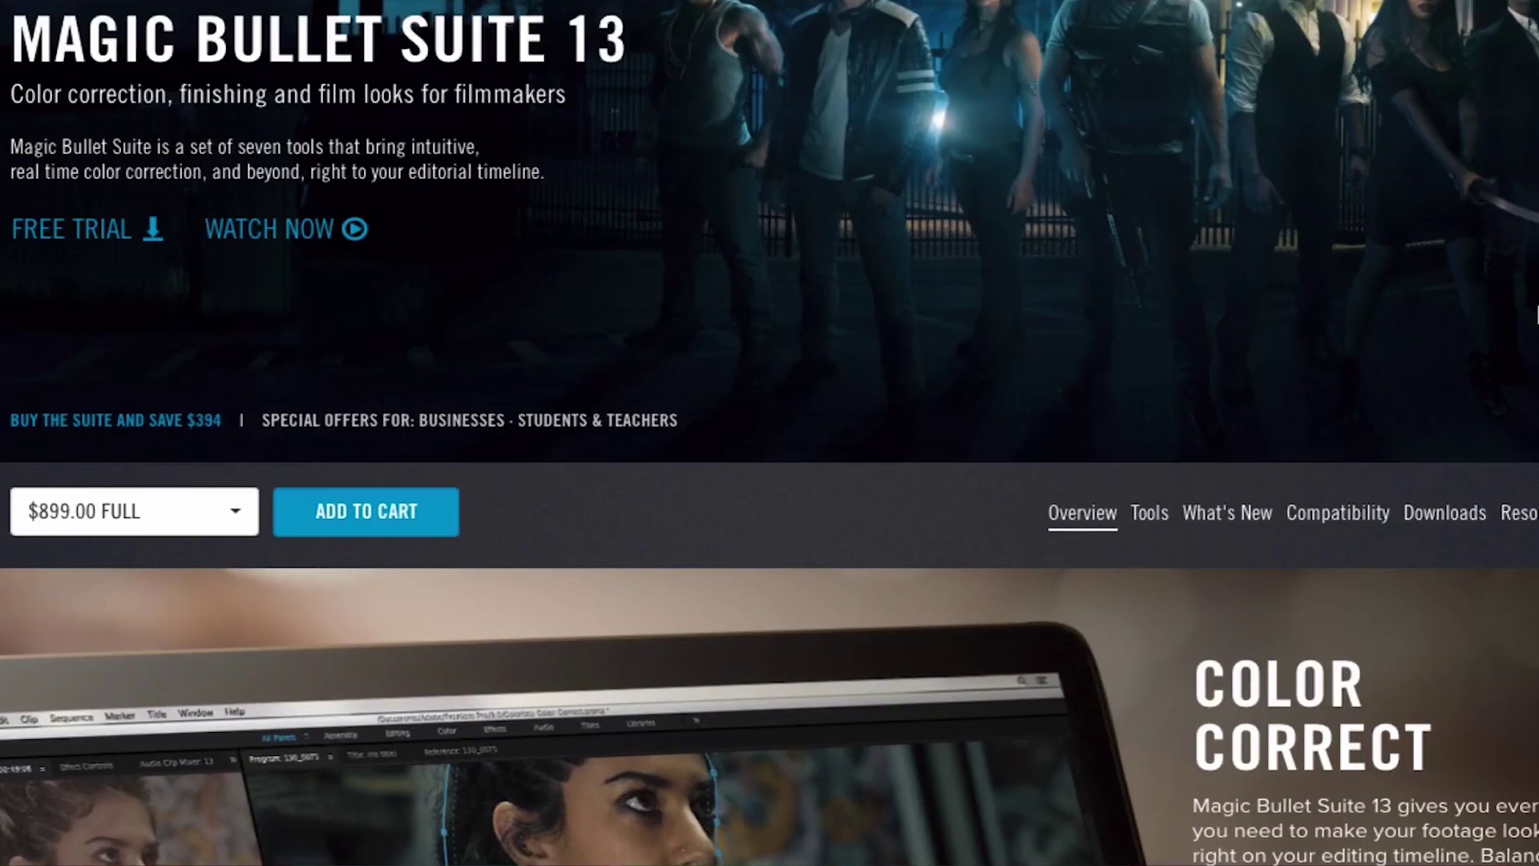
{"action": "scroll", "coordinate": [1536, 316], "scroll_direction": "down", "scroll_amount": 2}
{"action": "scroll", "coordinate": [1536, 315], "scroll_direction": "down", "scroll_amount": 1}
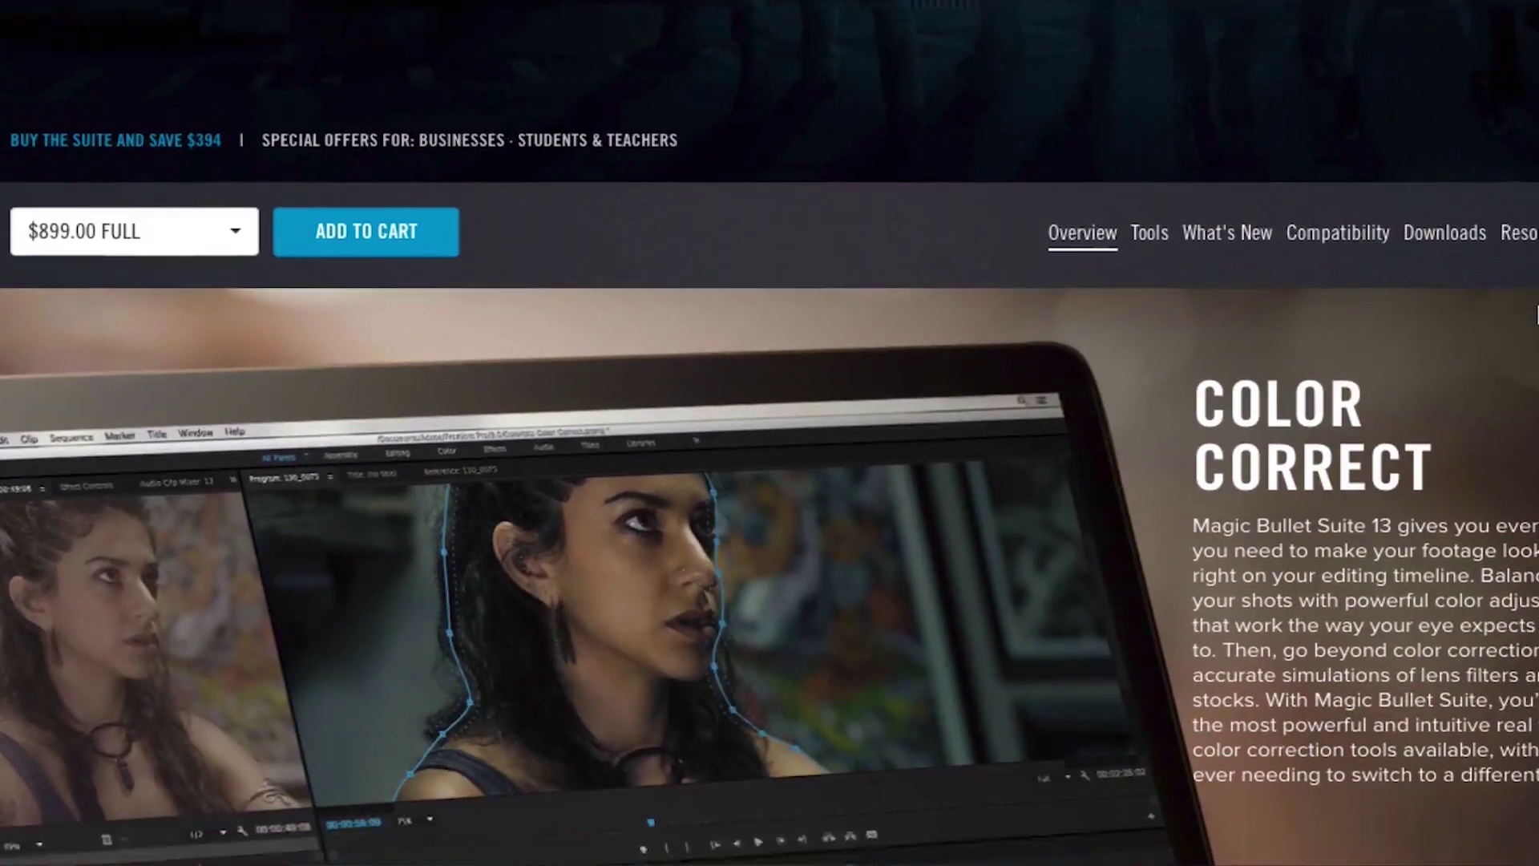
{"action": "scroll", "coordinate": [1536, 315], "scroll_direction": "down", "scroll_amount": 1}
{"action": "scroll", "coordinate": [1536, 316], "scroll_direction": "down", "scroll_amount": 1}
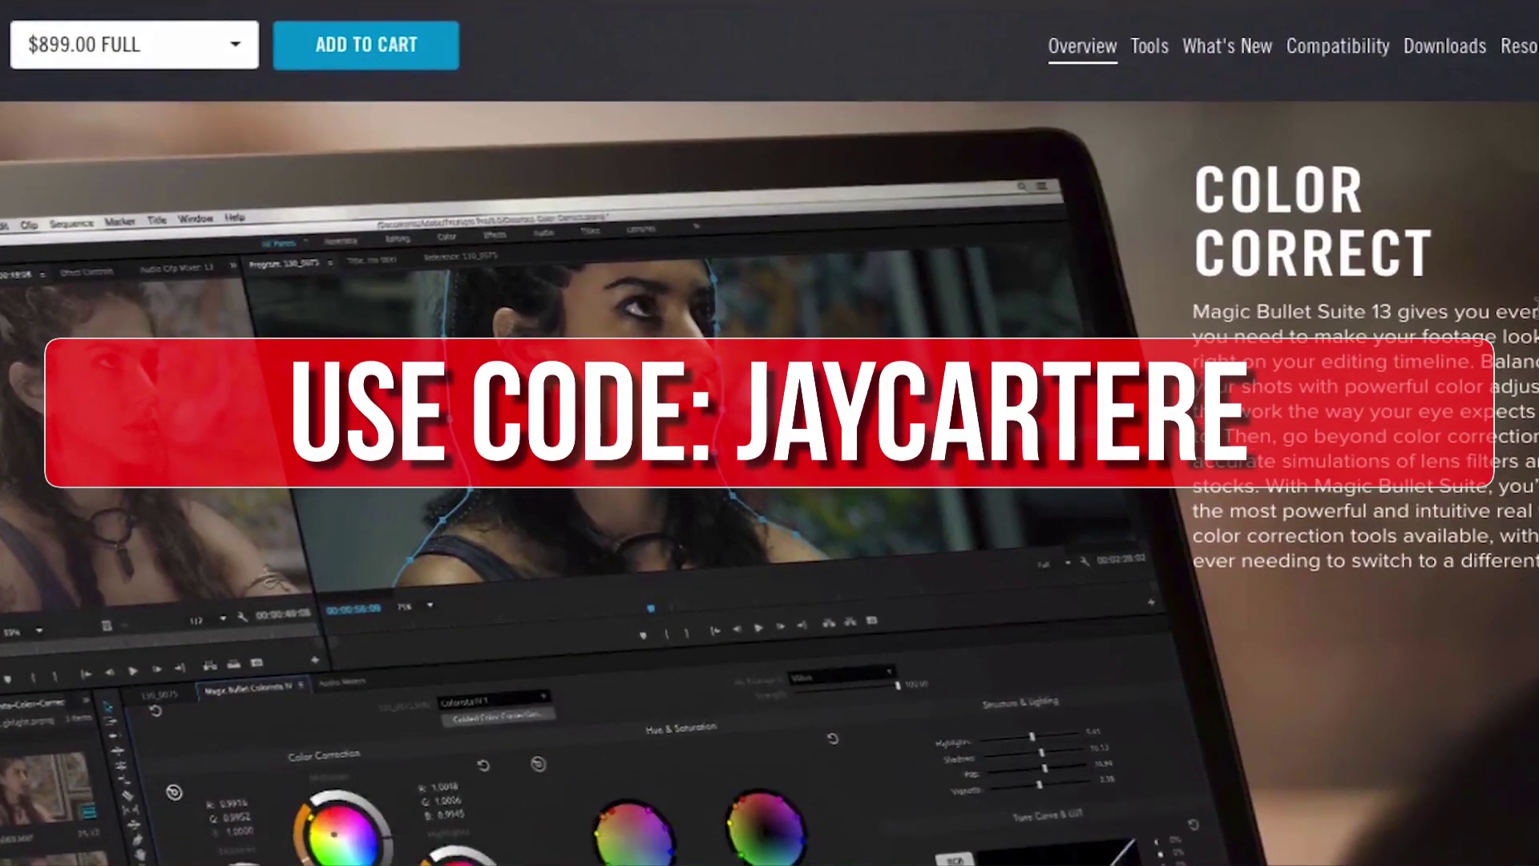
{"action": "scroll", "coordinate": [1536, 316], "scroll_direction": "down", "scroll_amount": 2}
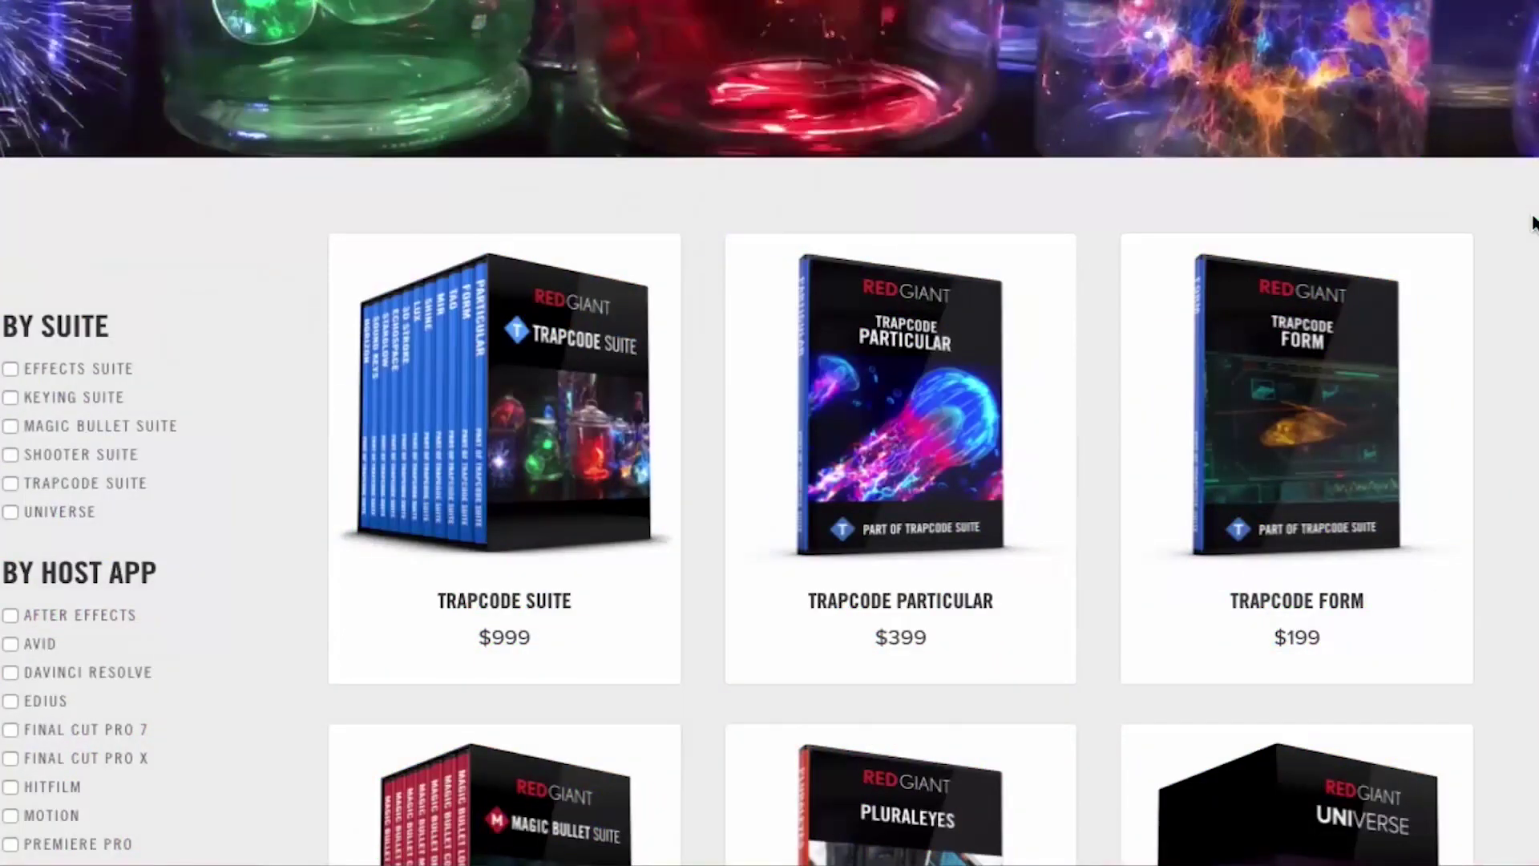
{"action": "scroll", "coordinate": [1534, 222], "scroll_direction": "down", "scroll_amount": 2}
{"action": "scroll", "coordinate": [1534, 222], "scroll_direction": "down", "scroll_amount": 3}
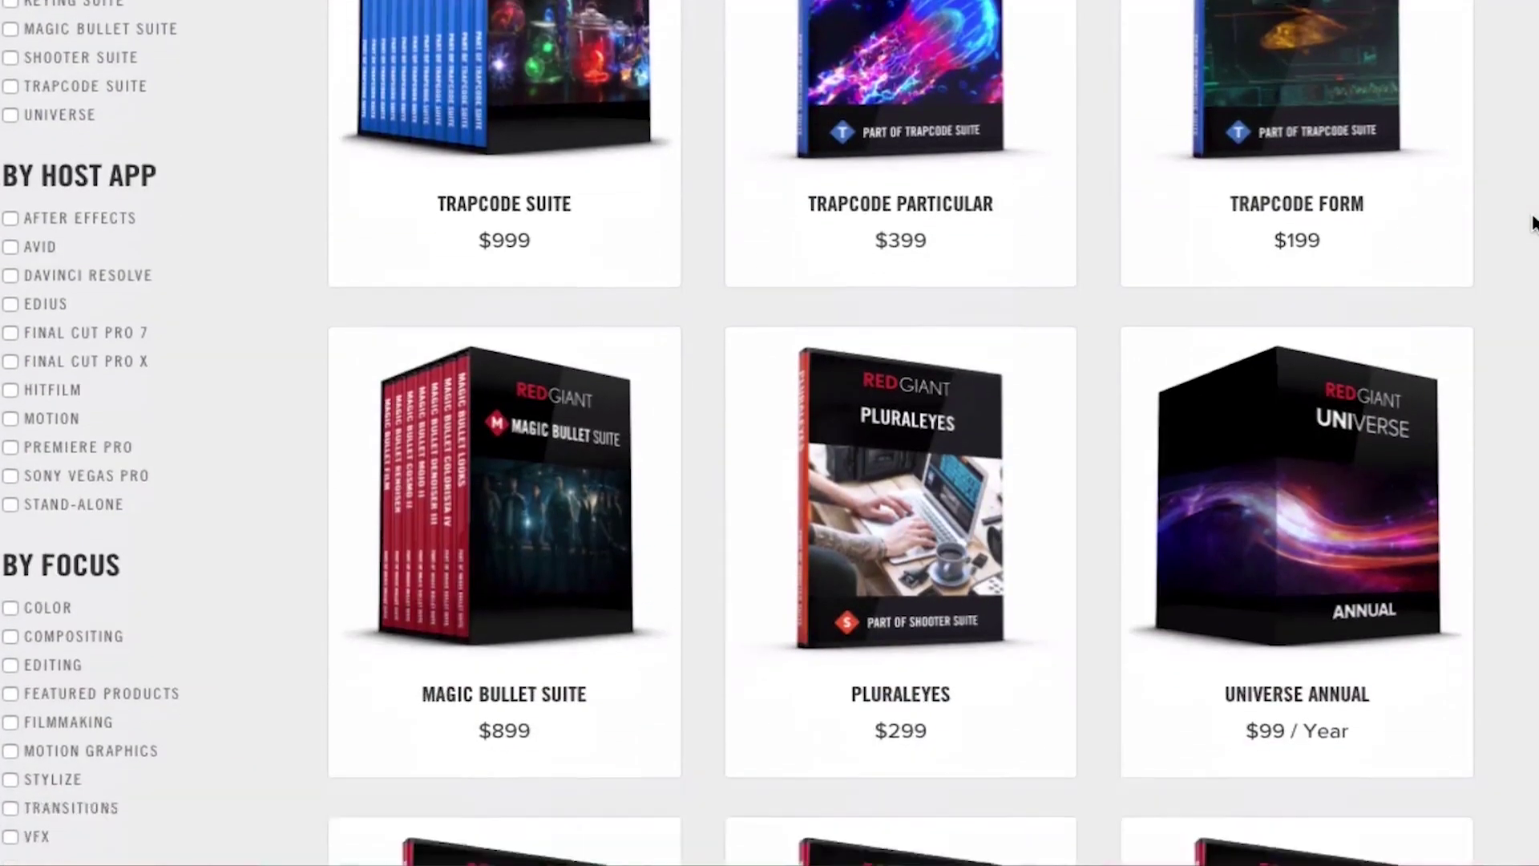
{"action": "scroll", "coordinate": [1533, 223], "scroll_direction": "down", "scroll_amount": 2}
{"action": "scroll", "coordinate": [1533, 223], "scroll_direction": "down", "scroll_amount": 2}
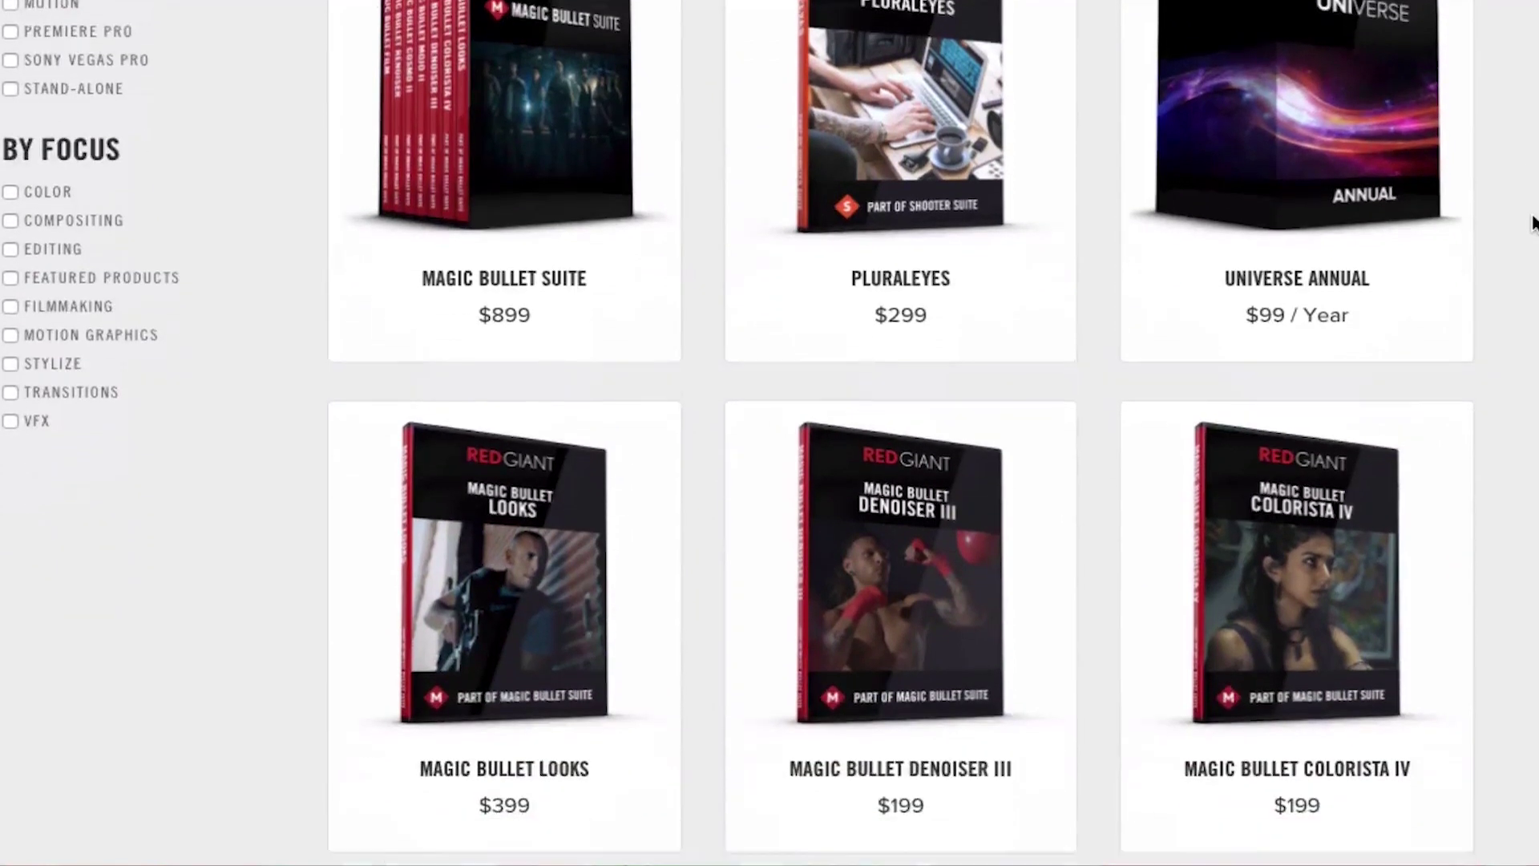
{"action": "scroll", "coordinate": [1534, 222], "scroll_direction": "down", "scroll_amount": 2}
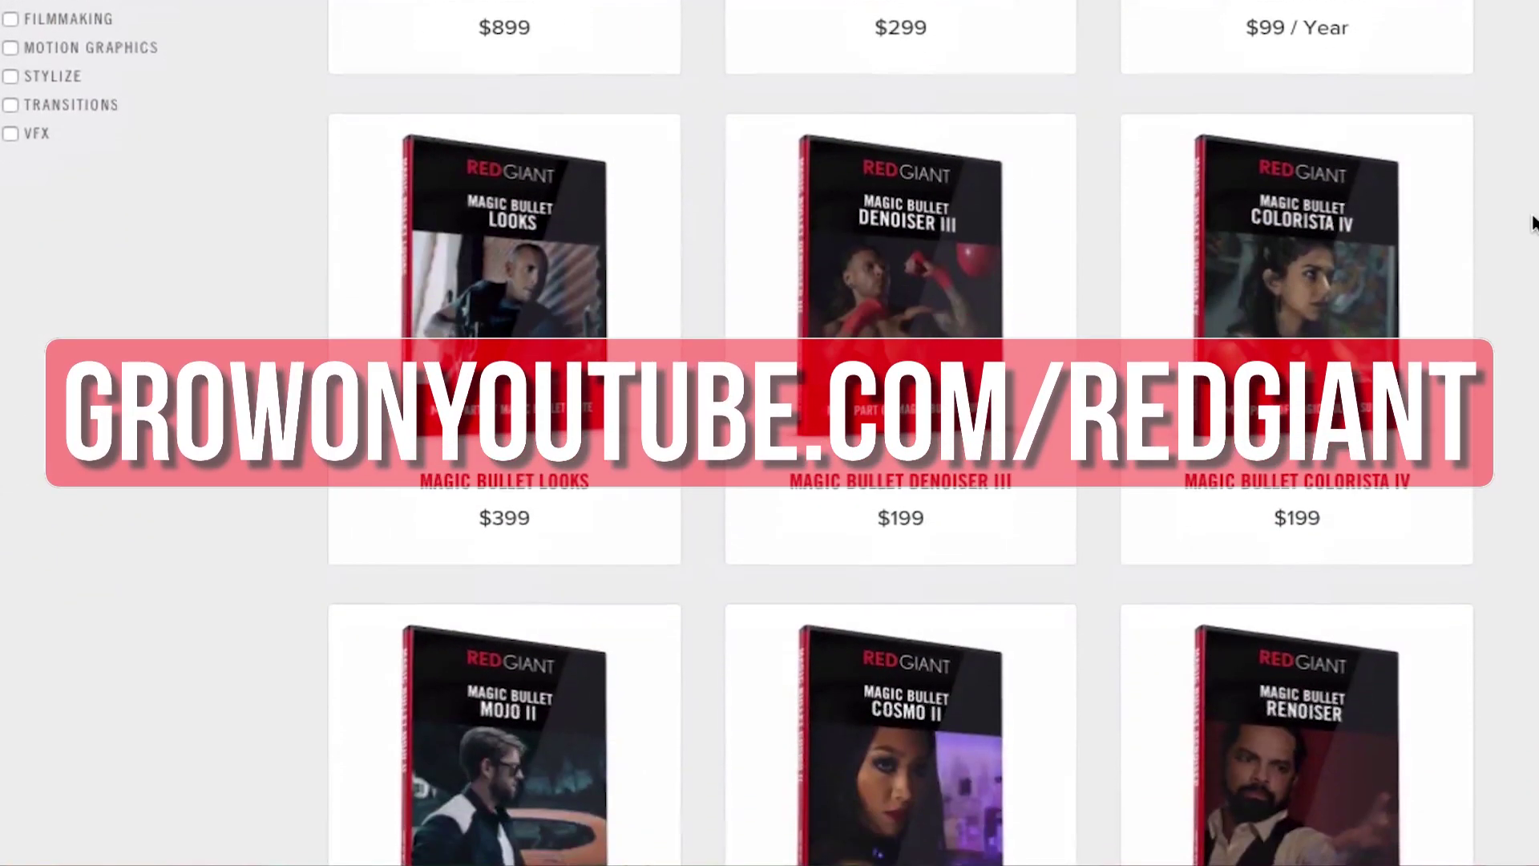
{"action": "scroll", "coordinate": [1533, 222], "scroll_direction": "down", "scroll_amount": 2}
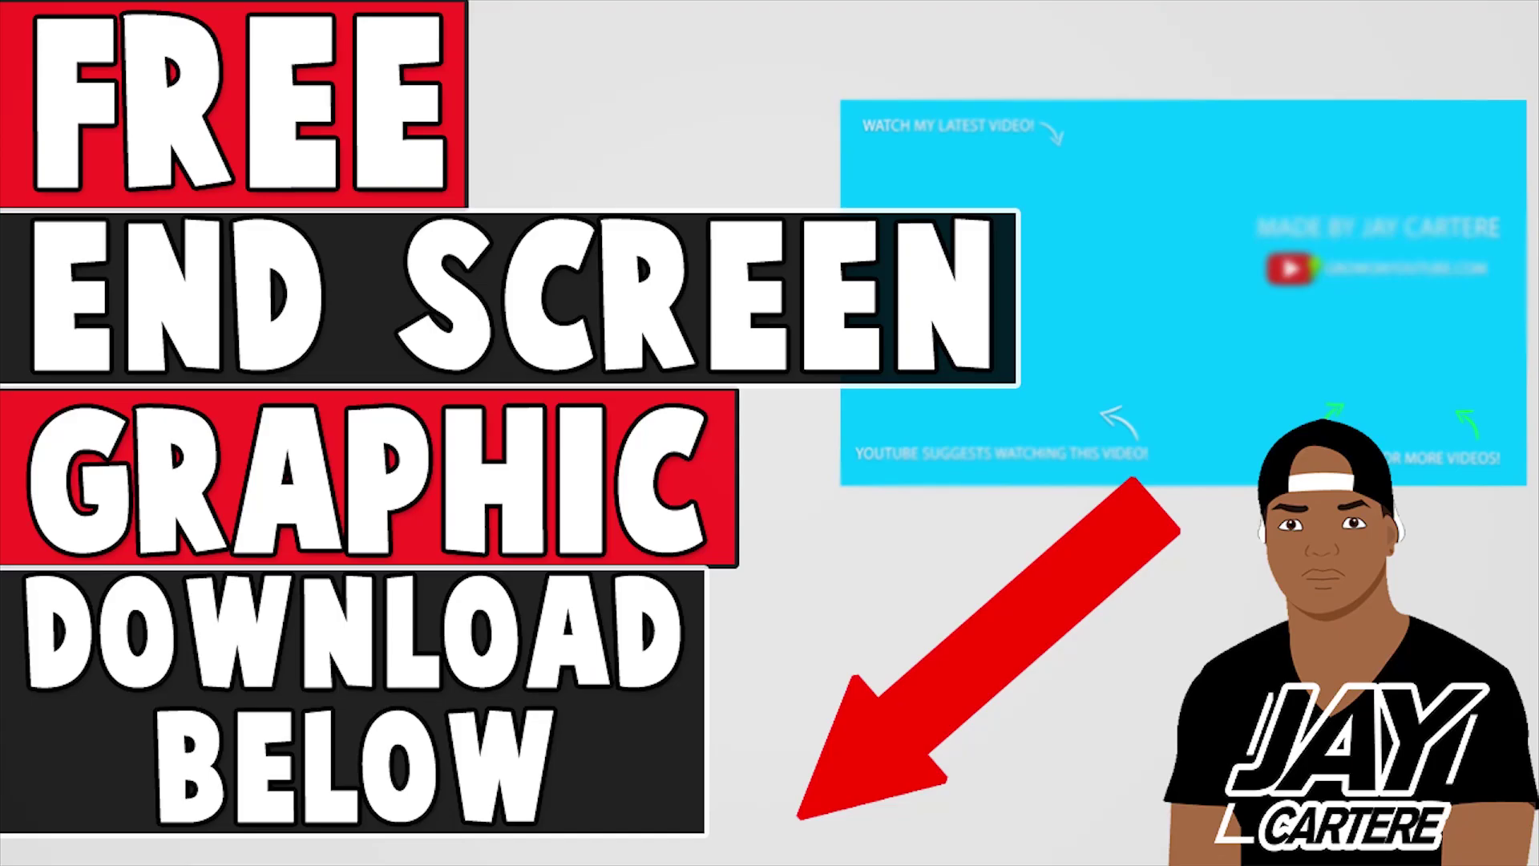